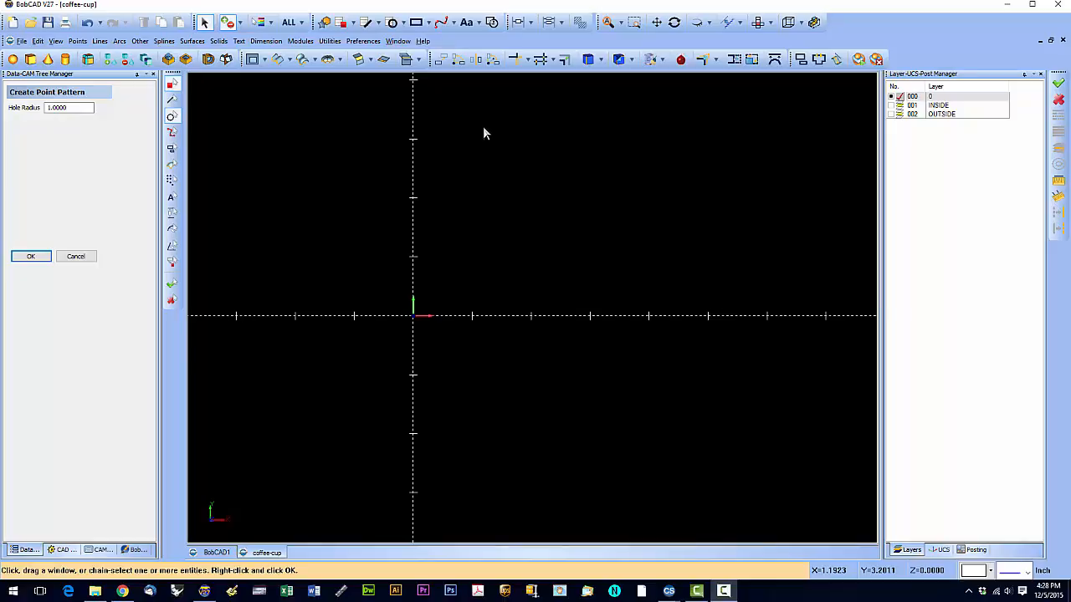
Step: Leave the point pattern command and place a sharp-cornered 6 by 2 inch rectangle with its bottom-left corner at about X 0.61, Y 3.10
{"action": "left_click", "coordinate": [75, 256]}
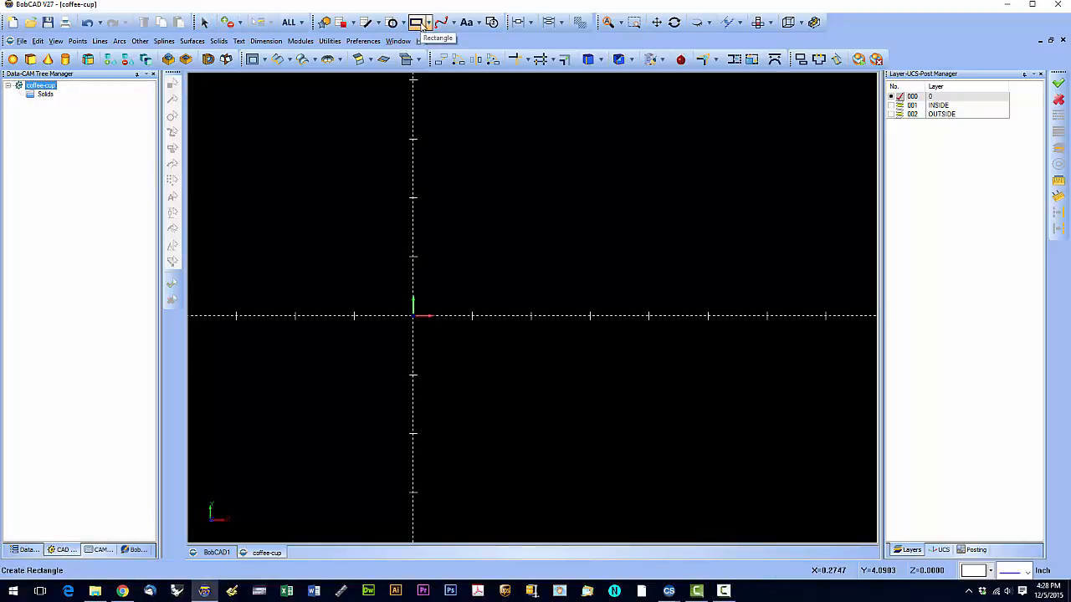
{"action": "left_click", "coordinate": [430, 24]}
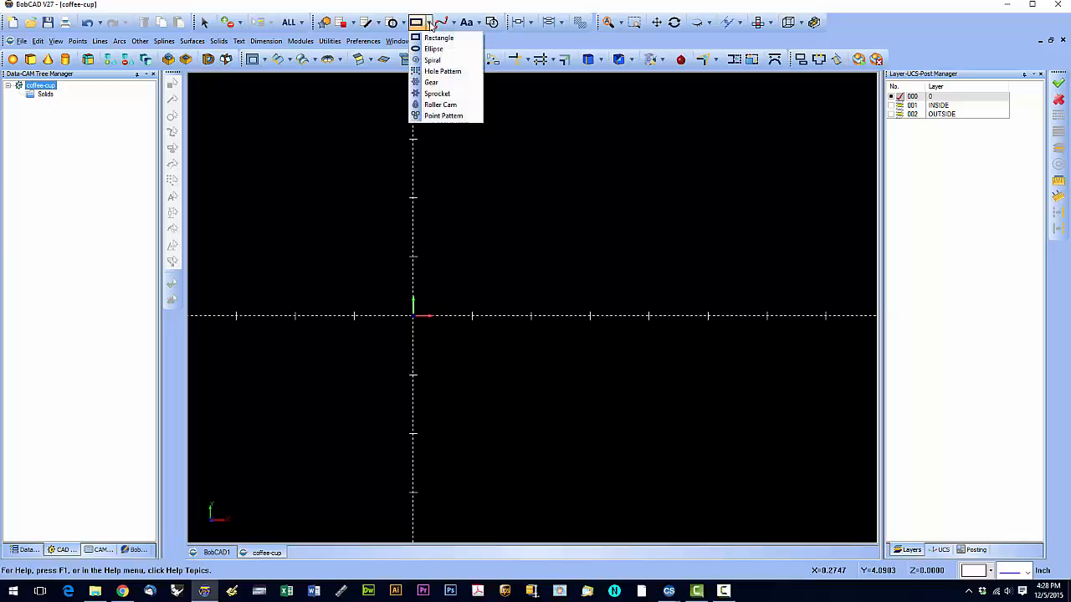
{"action": "left_click", "coordinate": [437, 39]}
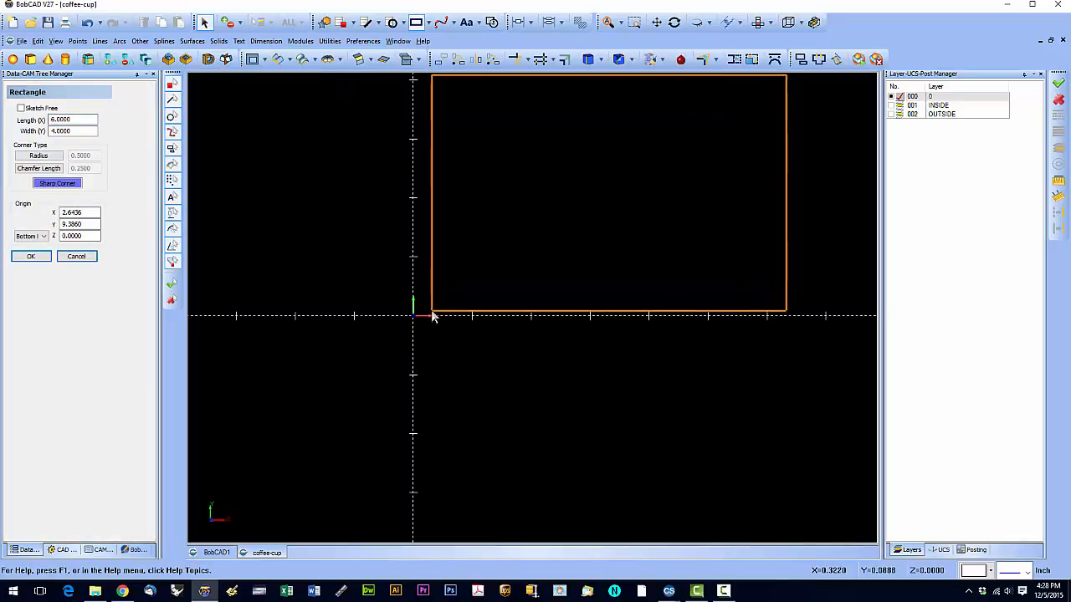
{"action": "scroll", "coordinate": [428, 316], "scroll_direction": "down", "scroll_amount": 2}
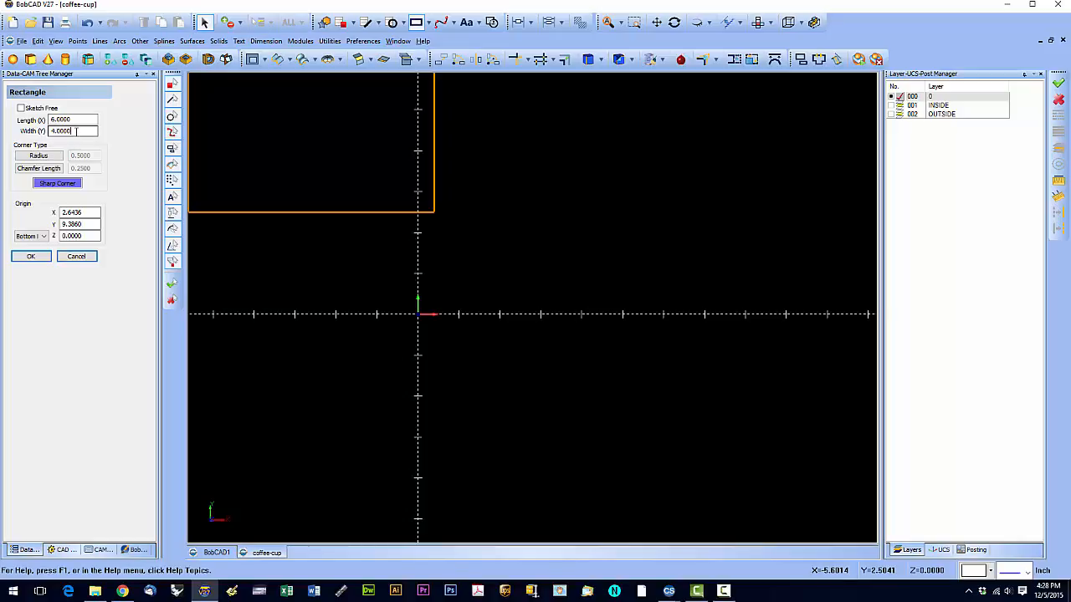
{"action": "left_click_drag", "start_coordinate": [77, 131], "coordinate": [17, 135]}
{"action": "type", "text": "2"}
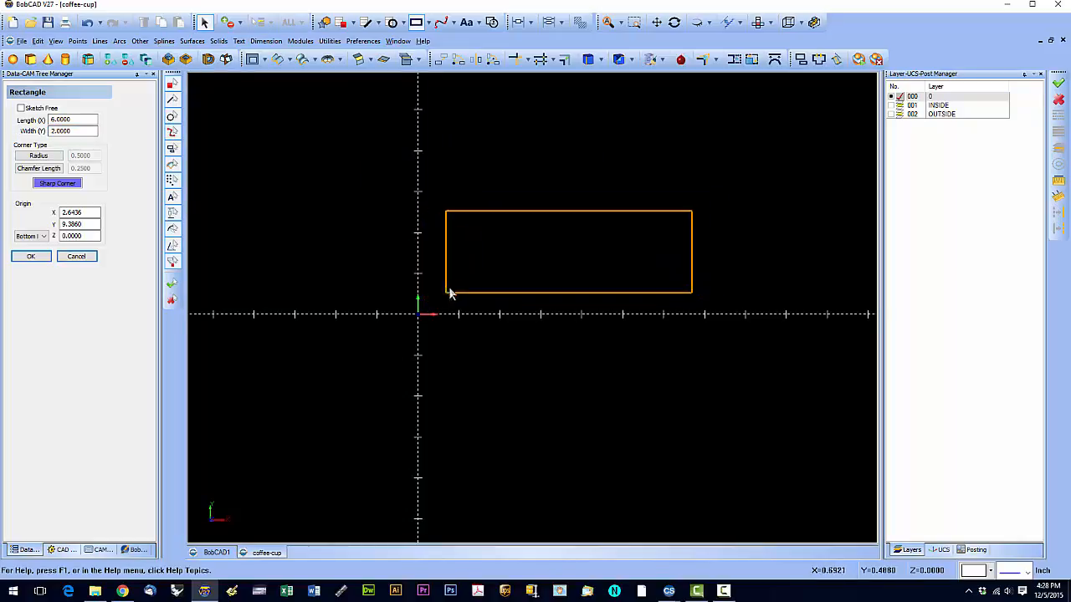
{"action": "left_click", "coordinate": [444, 193]}
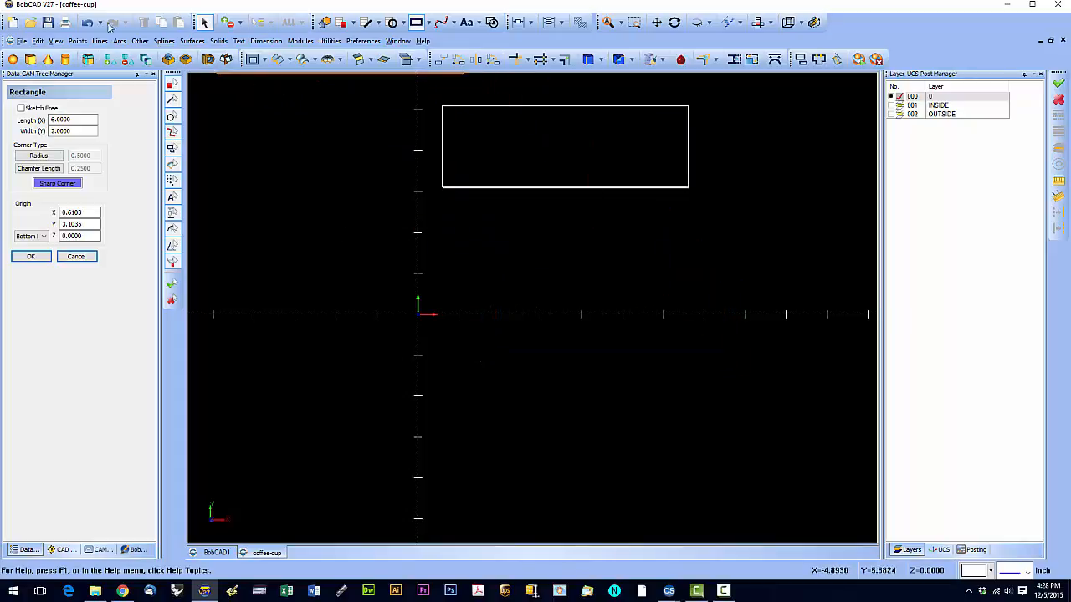
Step: Undo and redo the last change, and close the Rectangle command
{"action": "left_click", "coordinate": [87, 24]}
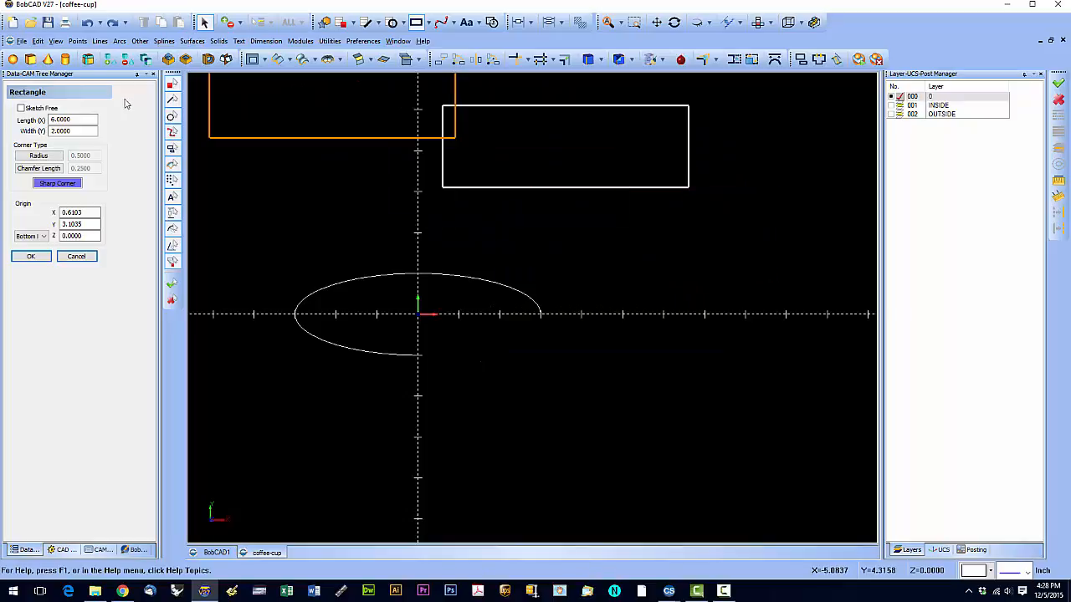
{"action": "left_click", "coordinate": [112, 24]}
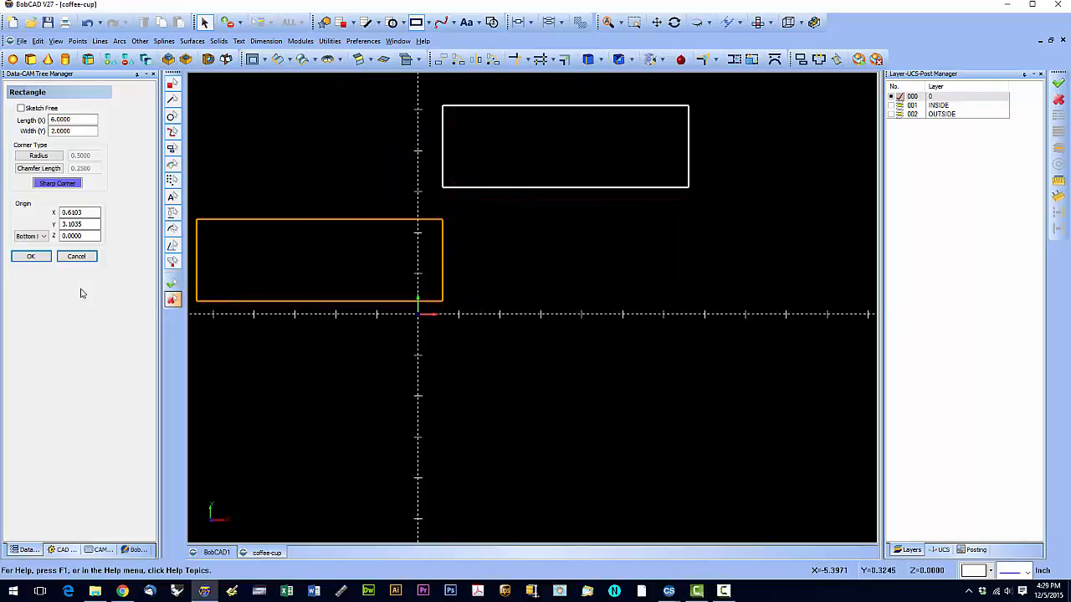
{"action": "left_click", "coordinate": [76, 256]}
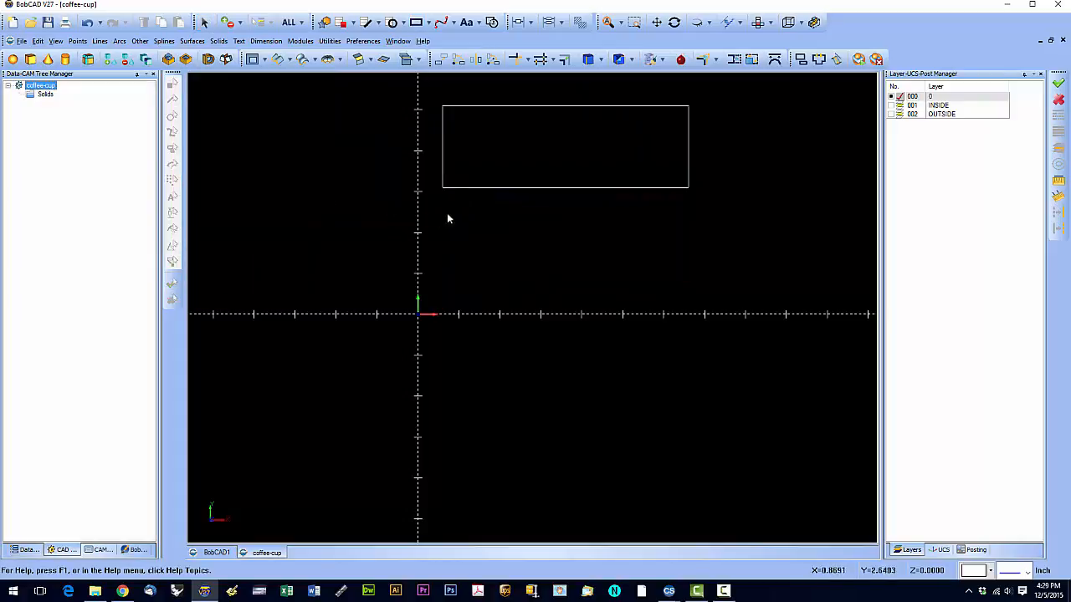
Step: Draw a free-sketched rectangle about 7.02 by 4.32 inches below the first rectangle
{"action": "left_click", "coordinate": [422, 22]}
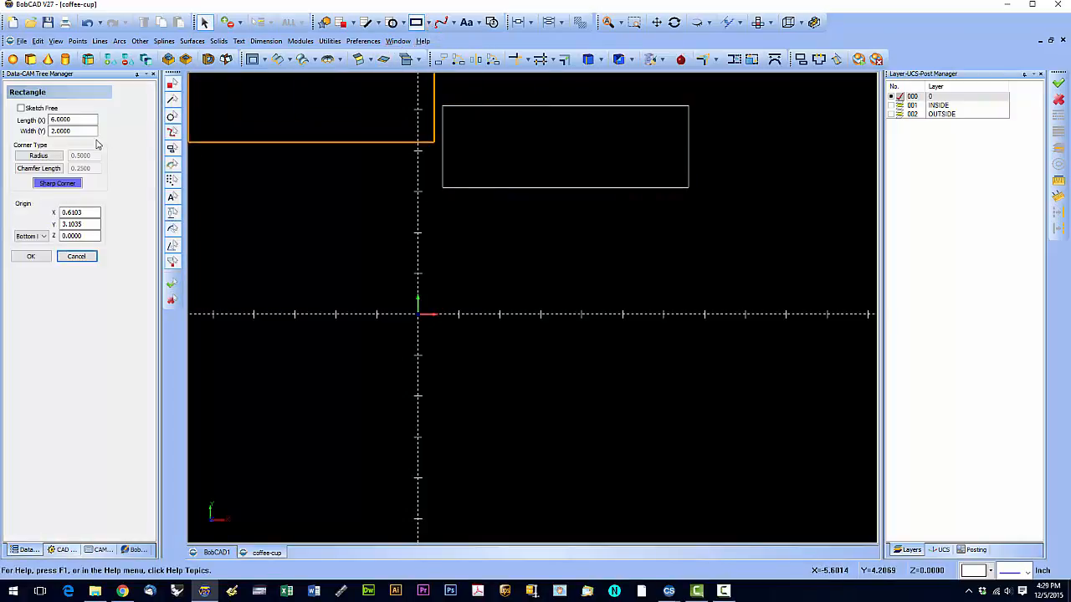
{"action": "left_click", "coordinate": [20, 109]}
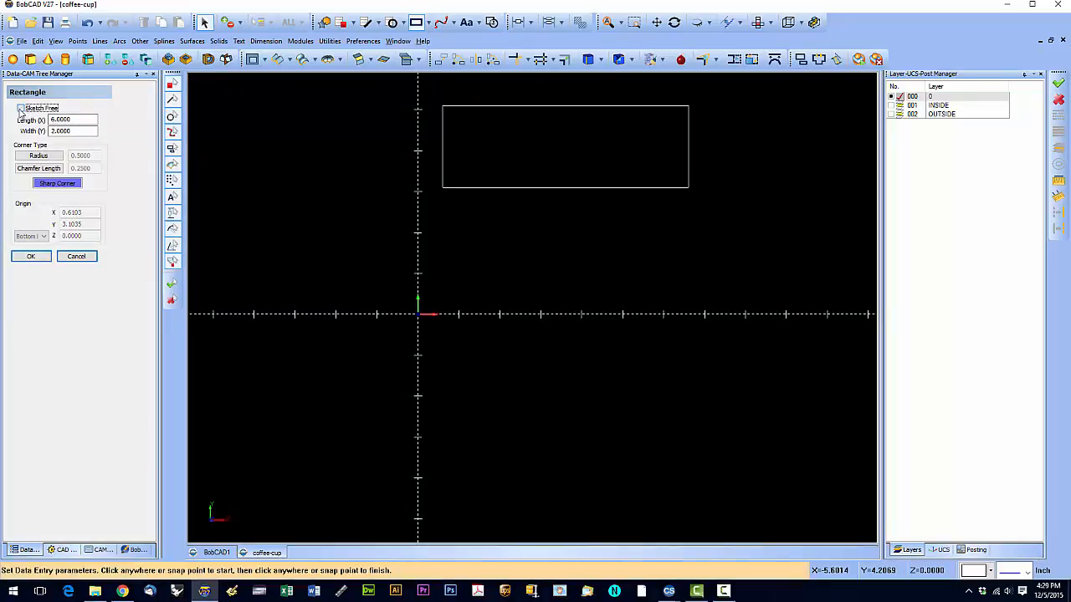
{"action": "left_click", "coordinate": [450, 214]}
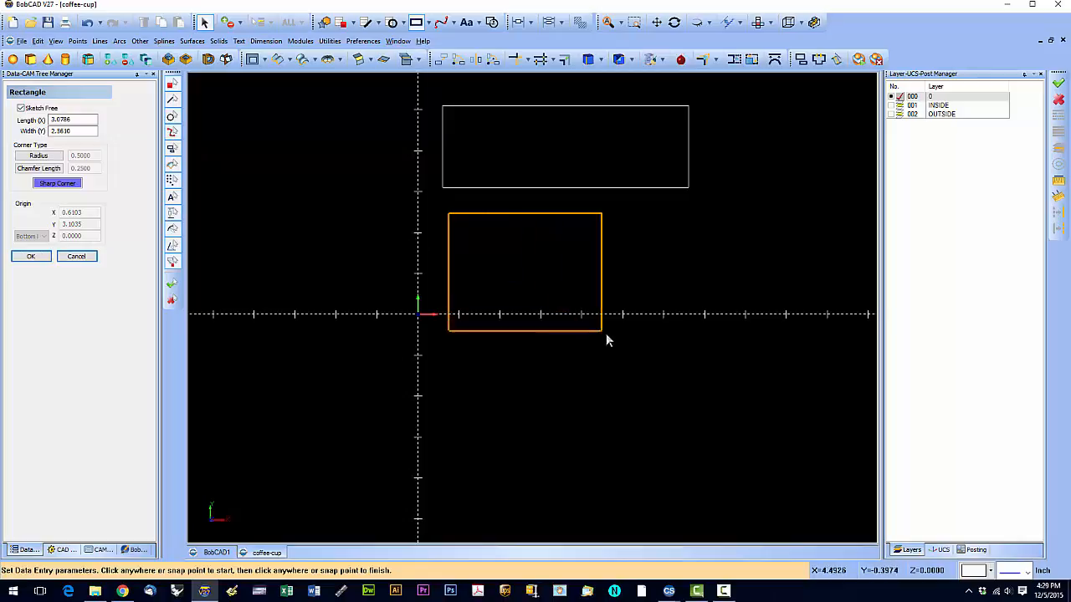
{"action": "left_click", "coordinate": [737, 390]}
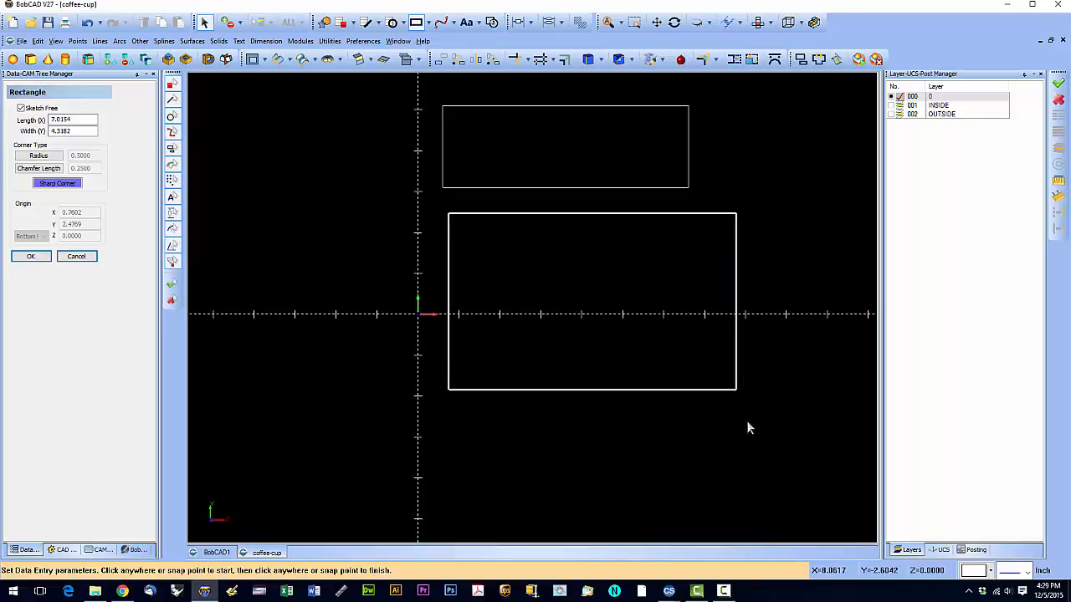
{"action": "left_click", "coordinate": [91, 256]}
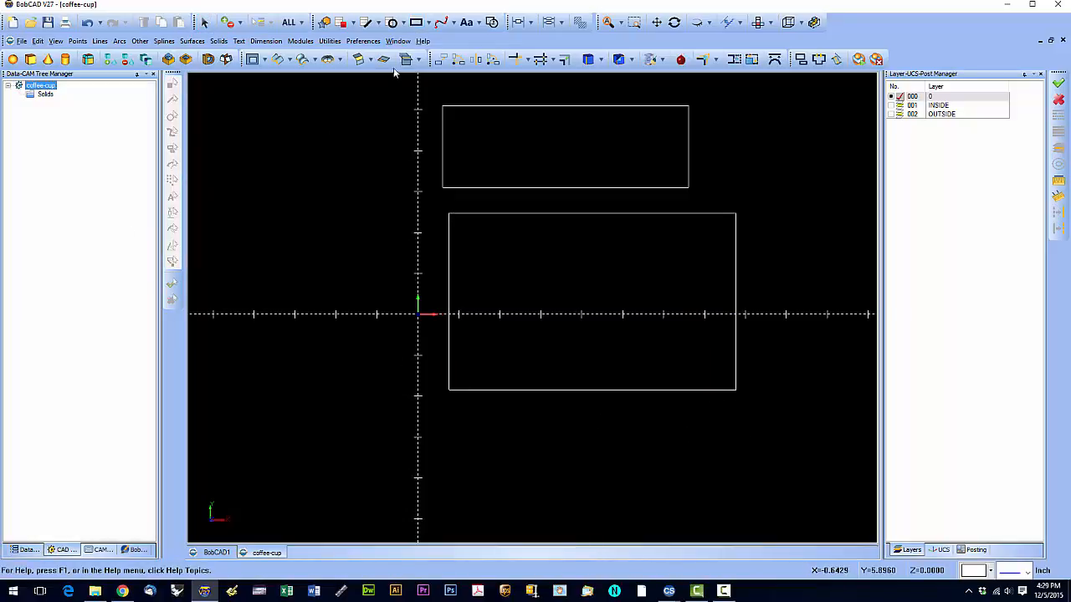
Step: Sketch a rectangle from the midpoint of the upper rectangle's bottom edge to the midpoint of the lower rectangle's bottom edge
{"action": "left_click", "coordinate": [415, 24]}
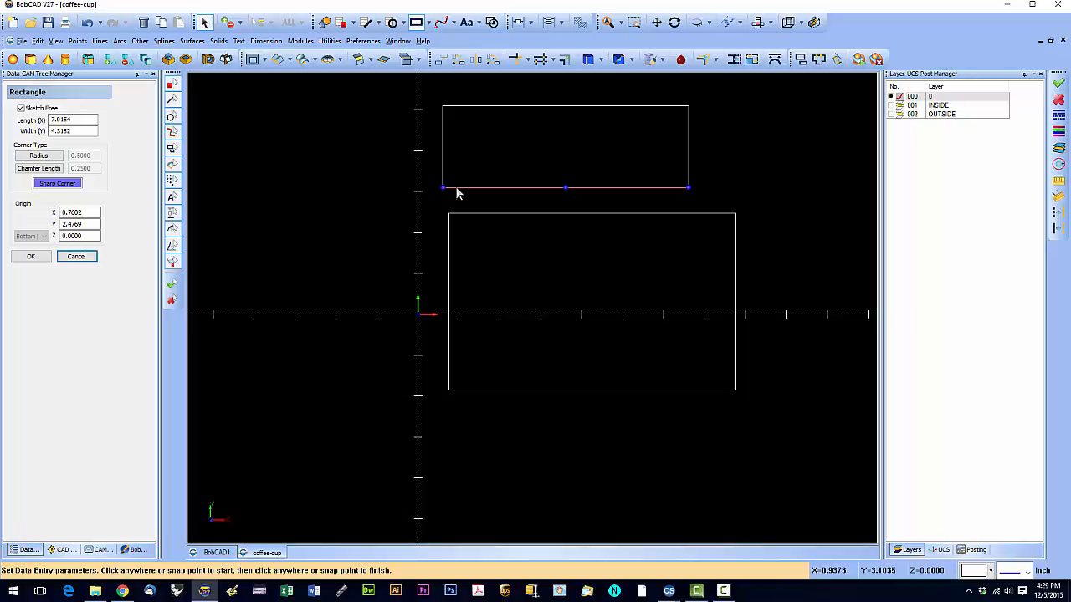
{"action": "left_click", "coordinate": [566, 188]}
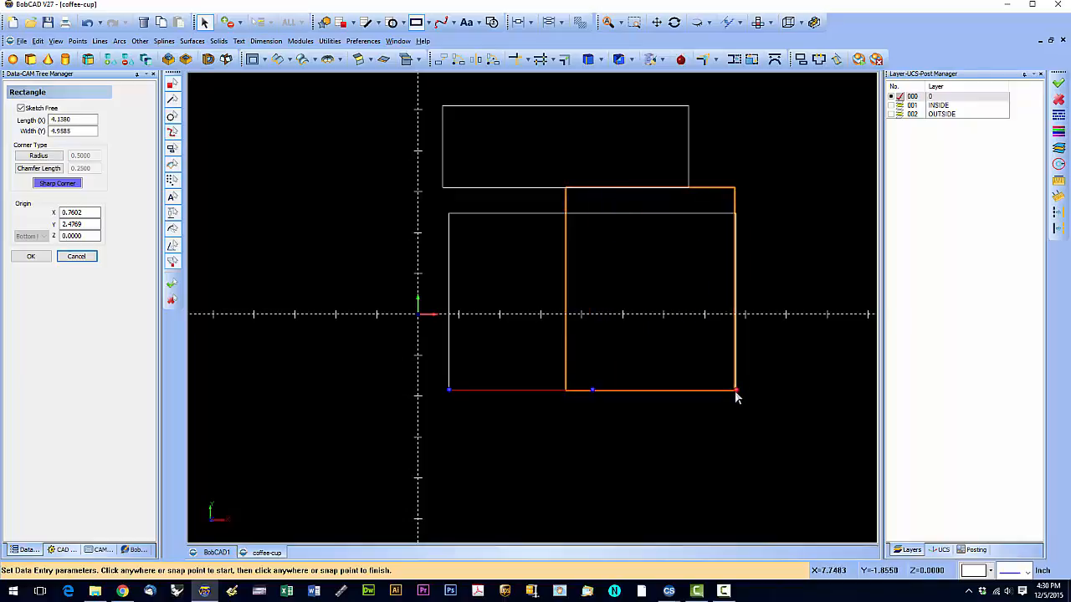
{"action": "left_click", "coordinate": [612, 393]}
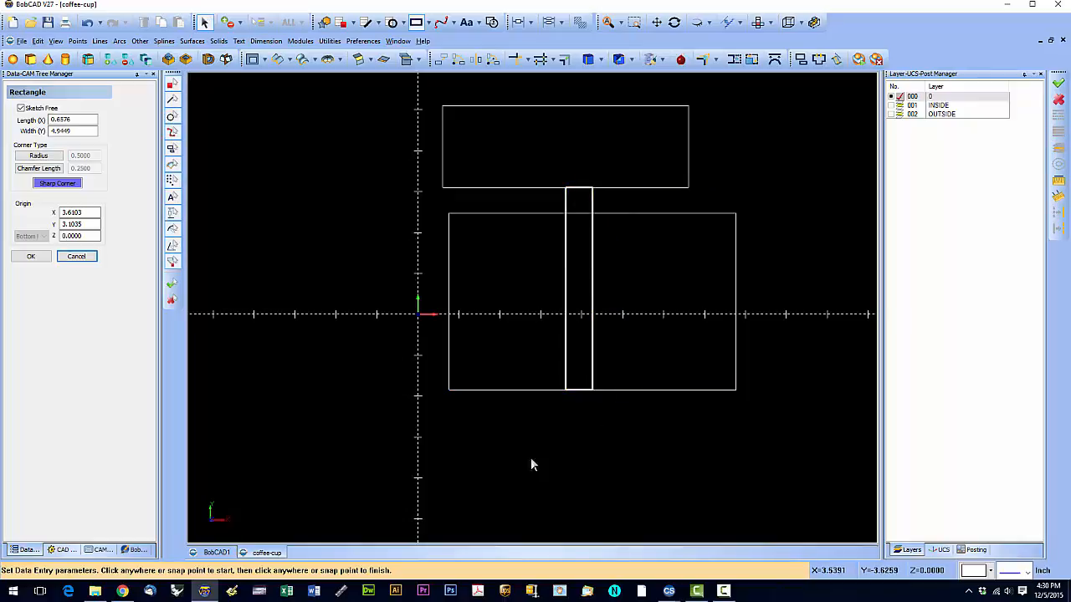
{"action": "left_click", "coordinate": [76, 256]}
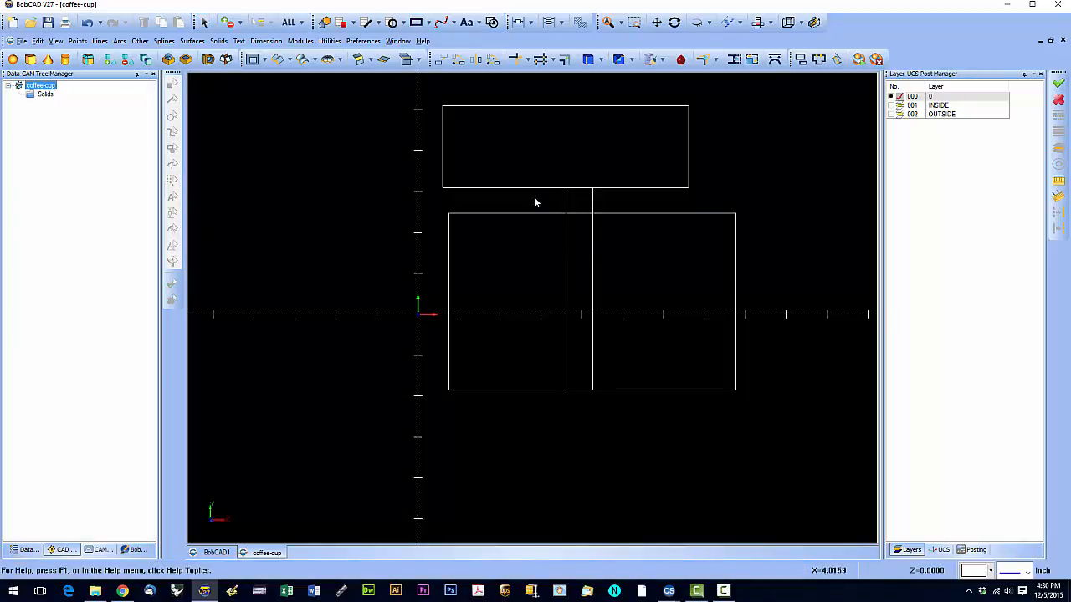
Step: Delete all three rectangles from the drawing
{"action": "left_click", "coordinate": [204, 22]}
{"action": "left_click_drag", "start_coordinate": [387, 92], "coordinate": [799, 442]}
{"action": "key", "text": "Delete"}
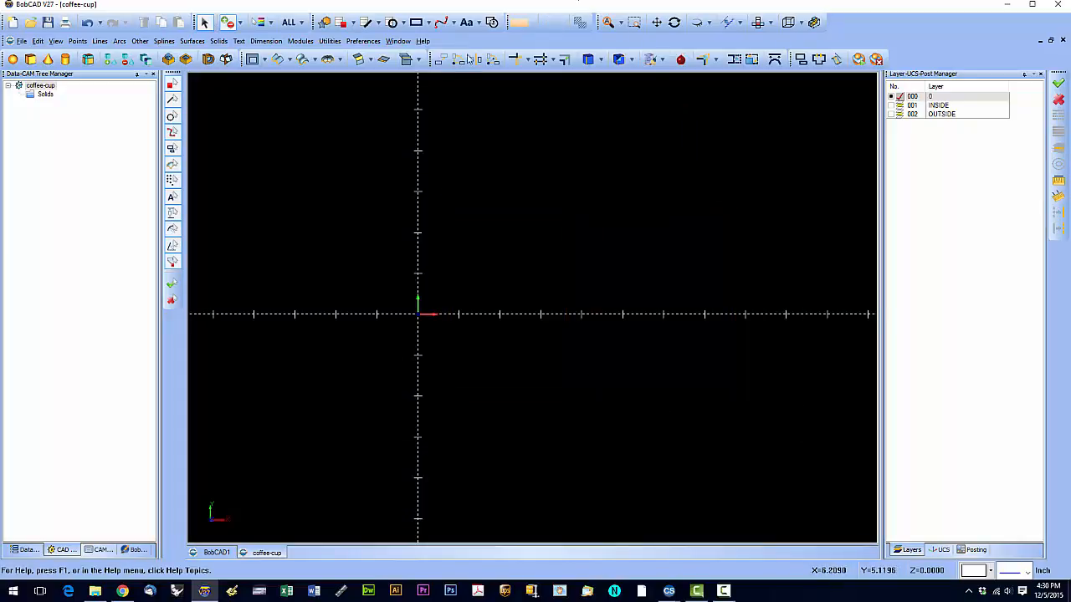
Step: Start a new rectangle with Sketch Free off, length 4 and width 6 inches
{"action": "left_click", "coordinate": [429, 23]}
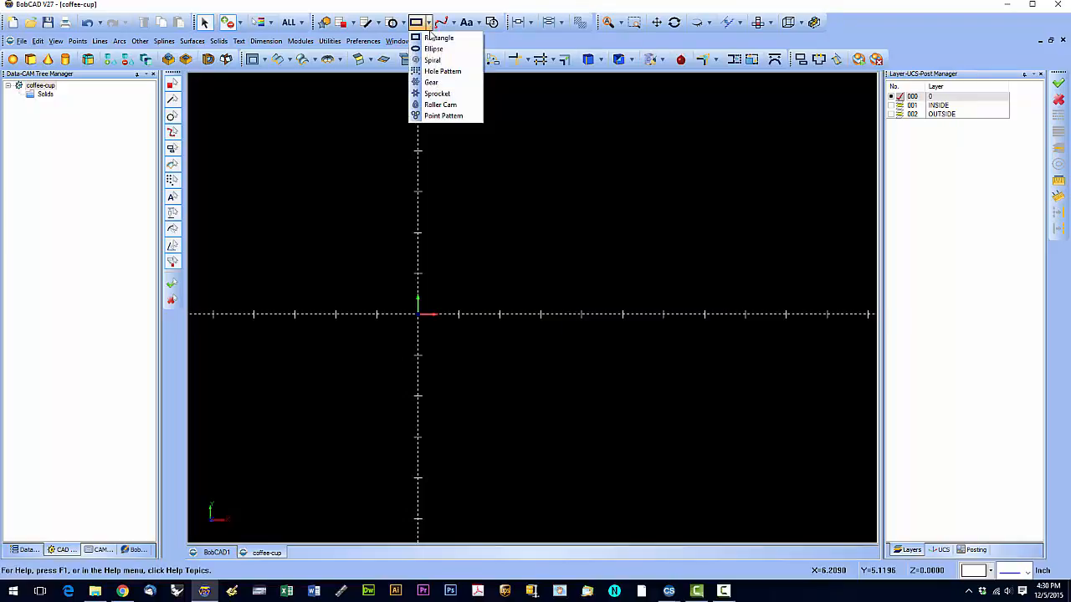
{"action": "left_click", "coordinate": [439, 36]}
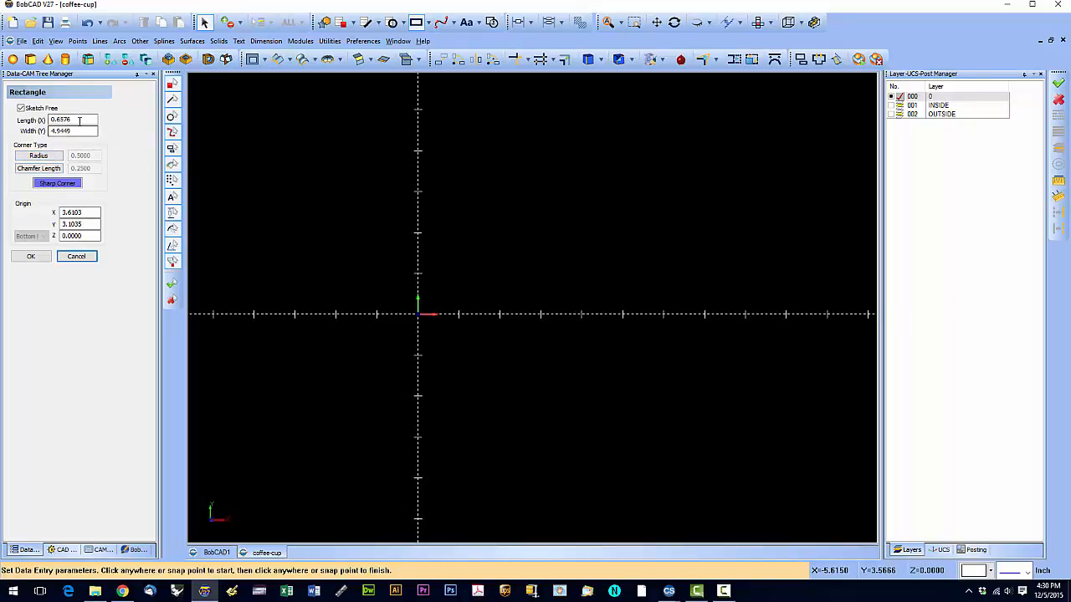
{"action": "left_click", "coordinate": [22, 109]}
{"action": "left_click", "coordinate": [21, 110]}
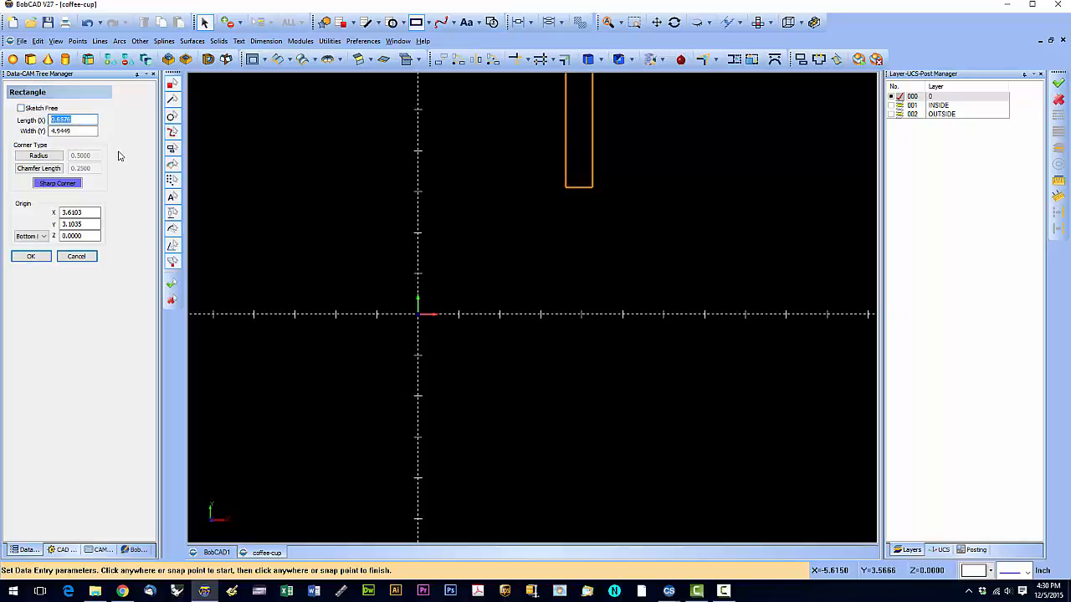
{"action": "key", "text": "Tab"}
{"action": "type", "text": "6"}
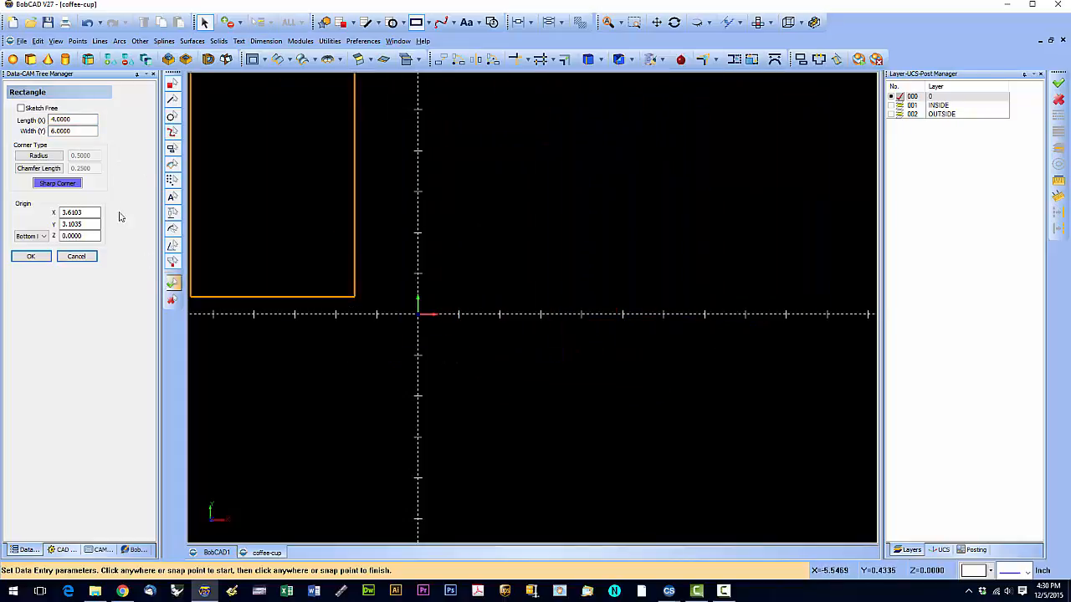
Step: Preview the rectangle with 0.5 radius corners and 0.25 chamfered corners, and return it to Sharp Corner
{"action": "left_click", "coordinate": [52, 157]}
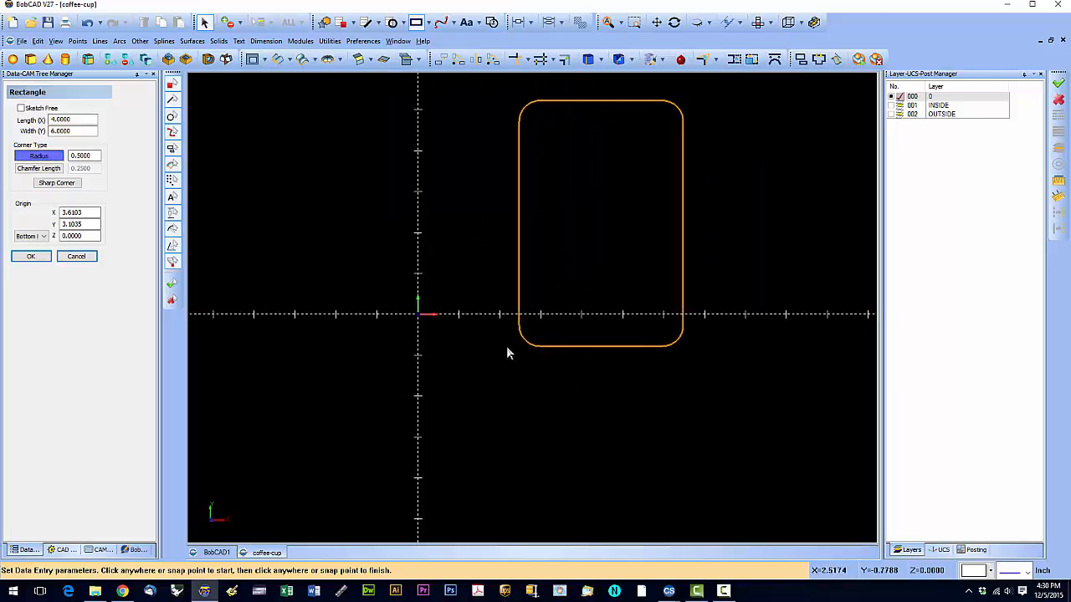
{"action": "left_click", "coordinate": [55, 169]}
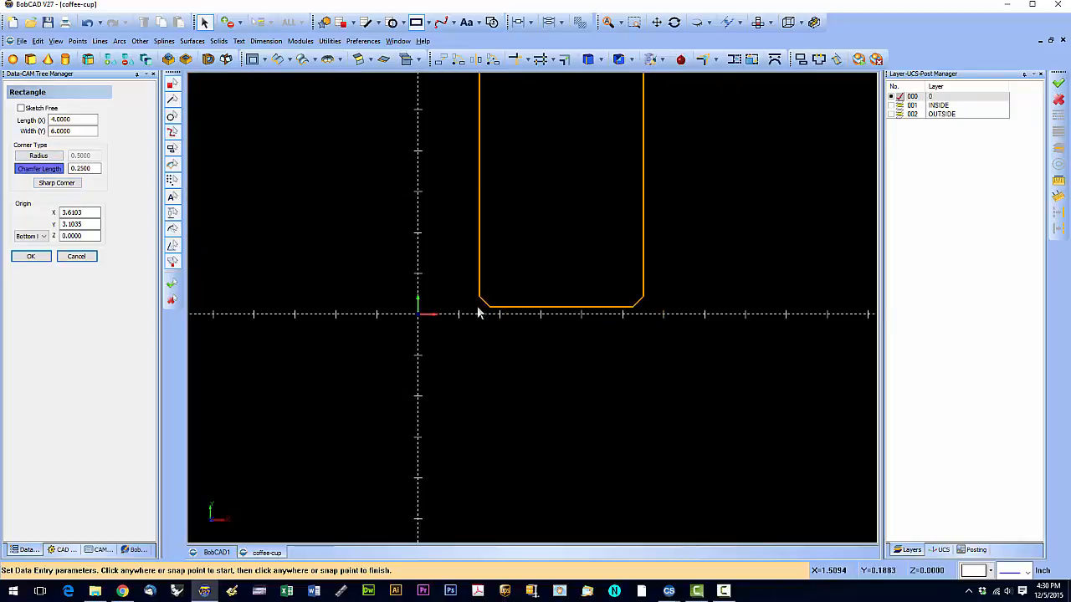
{"action": "left_click", "coordinate": [57, 184]}
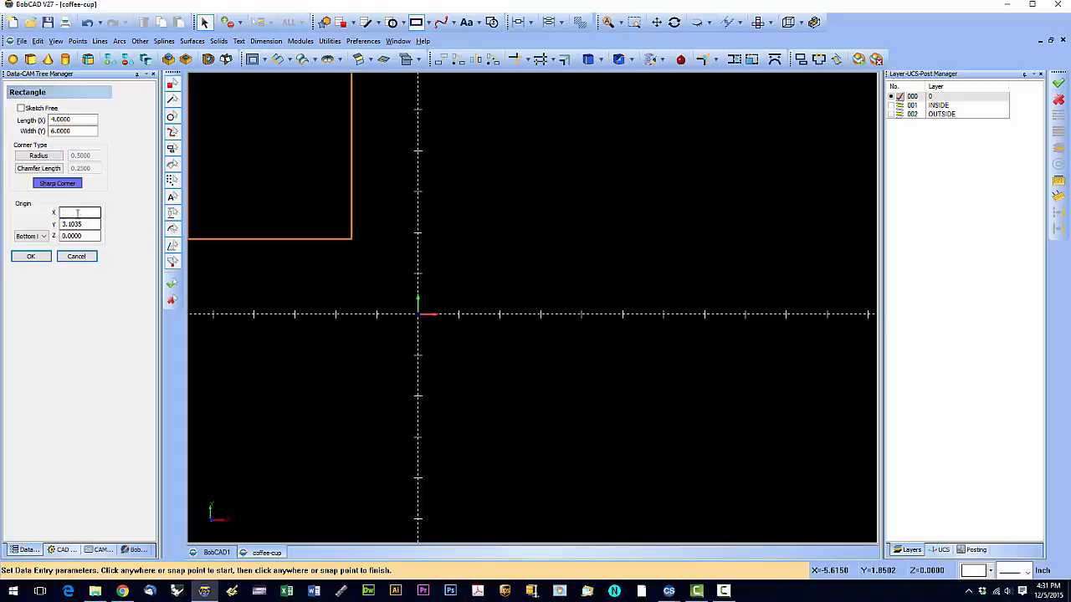
Step: Set the rectangle's origin to X 0 and Y 0
{"action": "left_click_drag", "start_coordinate": [86, 213], "coordinate": [46, 217]}
{"action": "type", "text": "0"}
{"action": "key", "text": "Tab"}
{"action": "type", "text": "0"}
{"action": "key", "text": "Tab"}
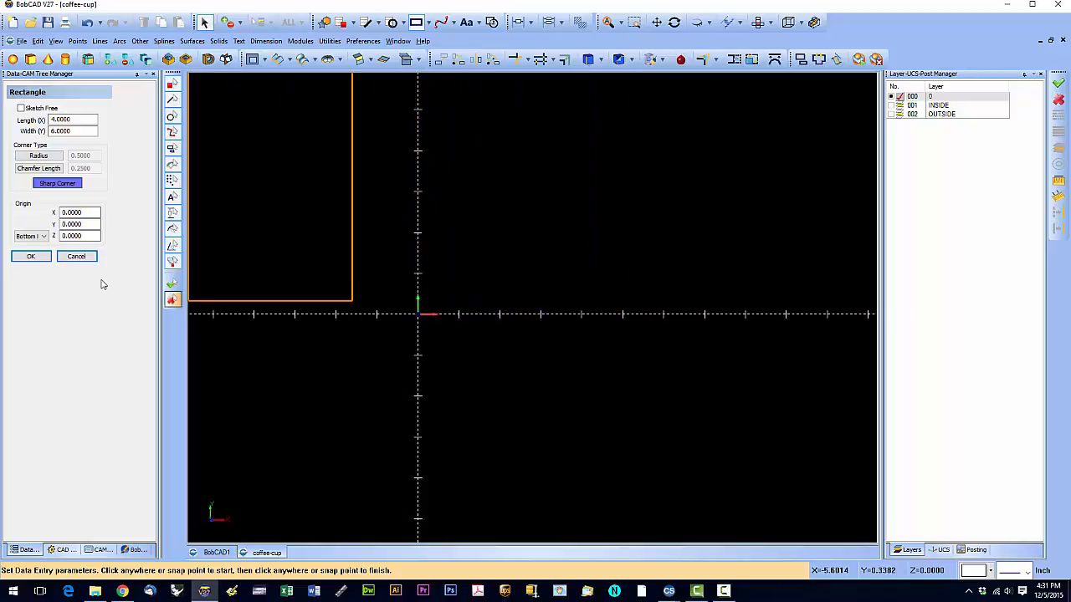
Step: Preview the rectangle's origin reference as Center, Bottom Left, Bottom Right and Top Left, ending on Top Right
{"action": "left_click", "coordinate": [44, 238]}
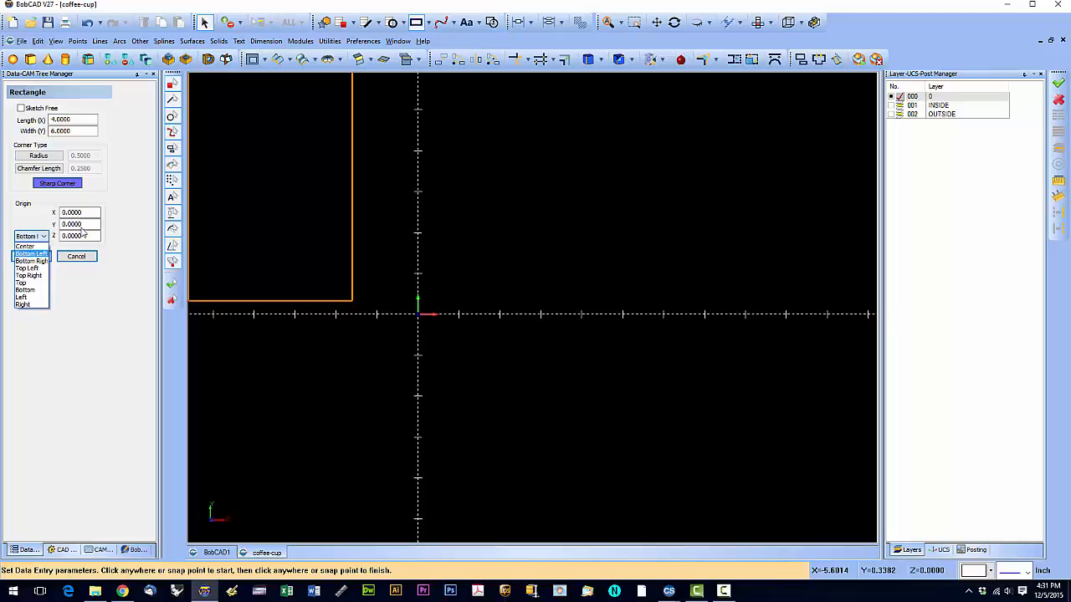
{"action": "left_click", "coordinate": [29, 247]}
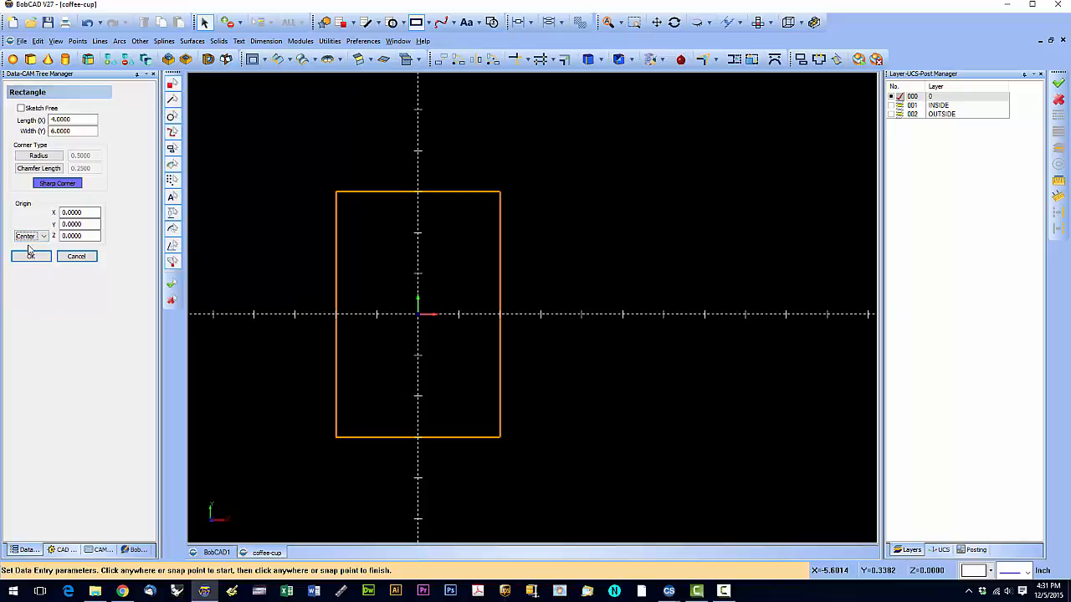
{"action": "left_click", "coordinate": [44, 238]}
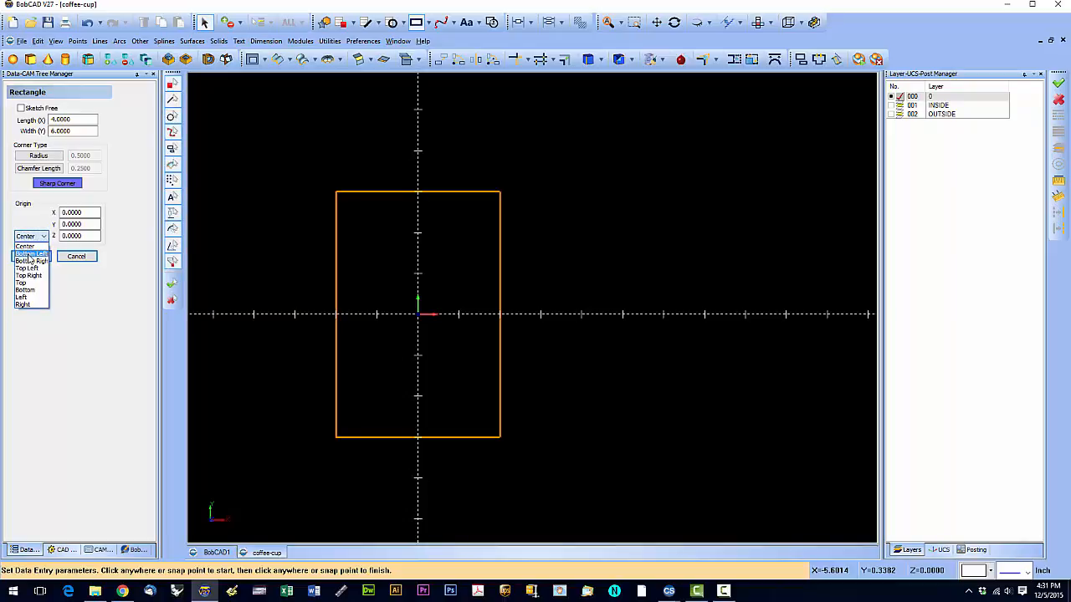
{"action": "left_click", "coordinate": [30, 254]}
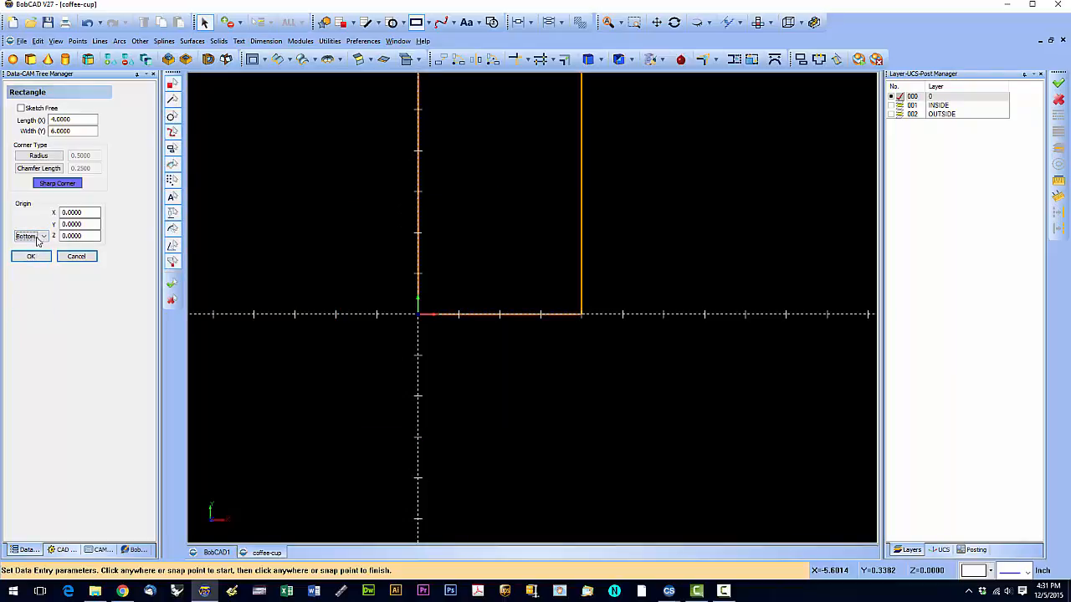
{"action": "left_click", "coordinate": [38, 237]}
{"action": "left_click", "coordinate": [38, 261]}
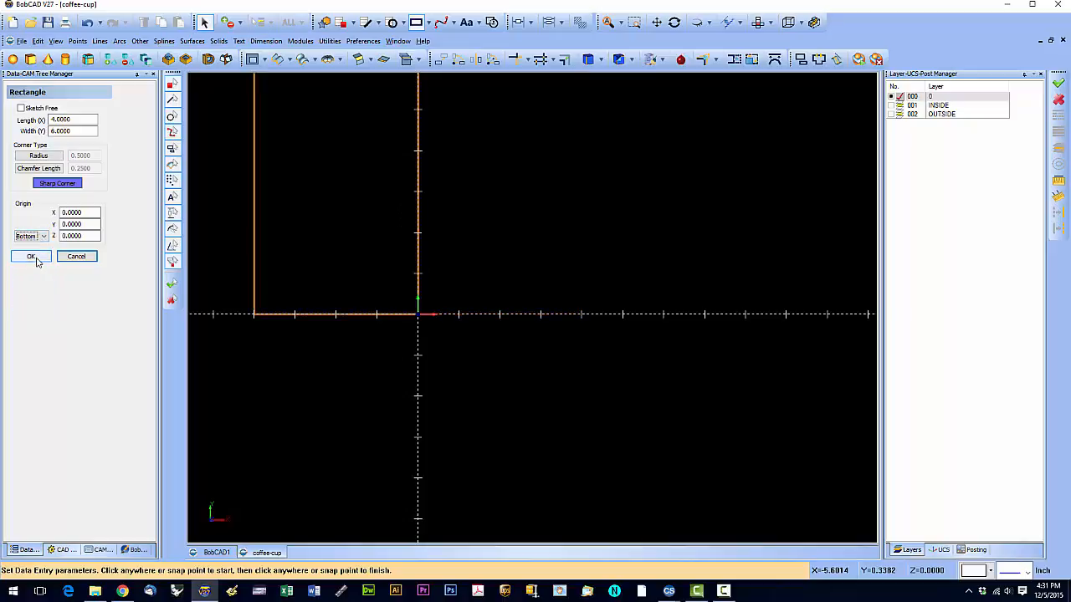
{"action": "left_click", "coordinate": [39, 237]}
{"action": "left_click", "coordinate": [33, 287]}
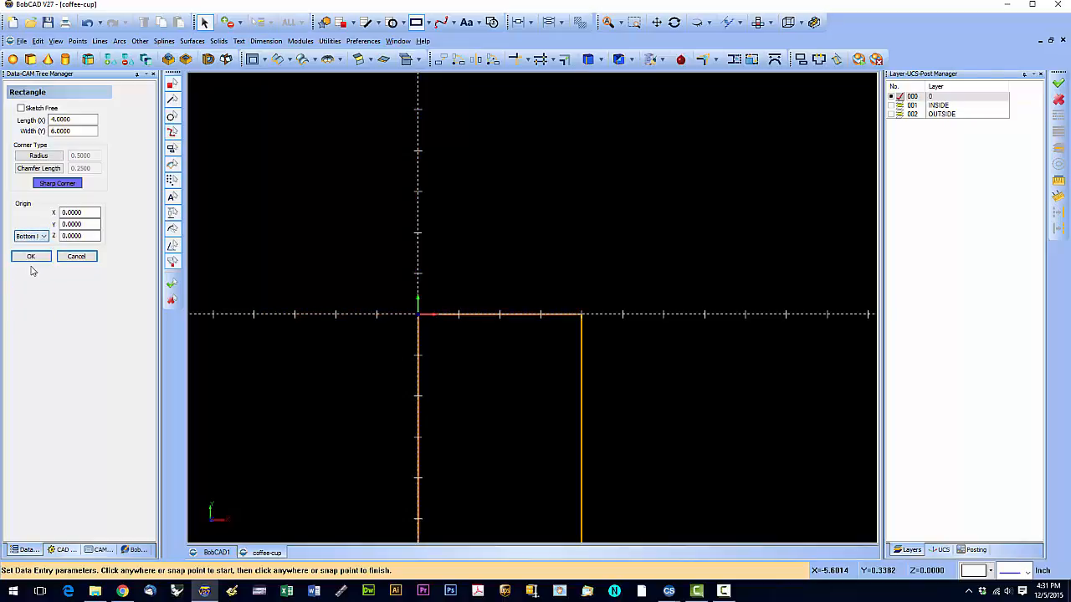
{"action": "left_click", "coordinate": [43, 239]}
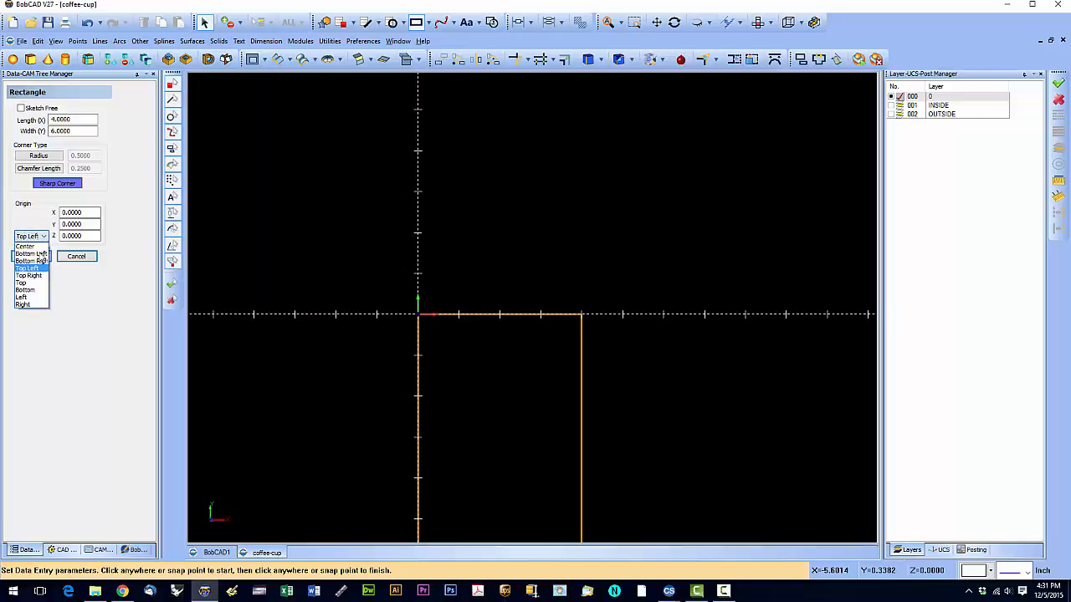
{"action": "left_click", "coordinate": [35, 277]}
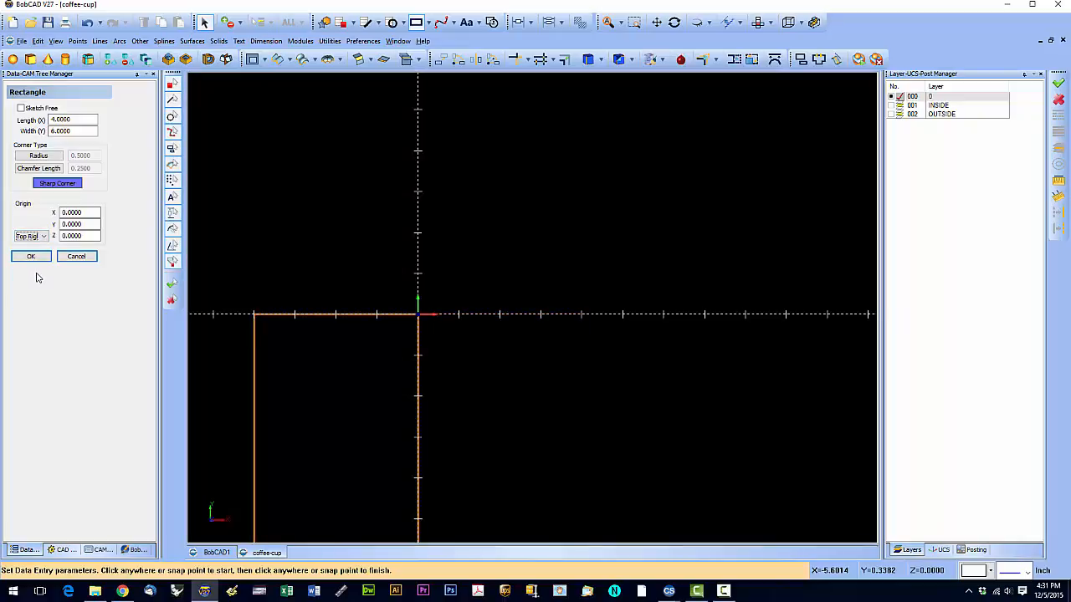
Step: Set the rectangle's origin reference to Bottom Left and create the 4 by 6 inch rectangle at X 0, Y 0
{"action": "left_click", "coordinate": [44, 238]}
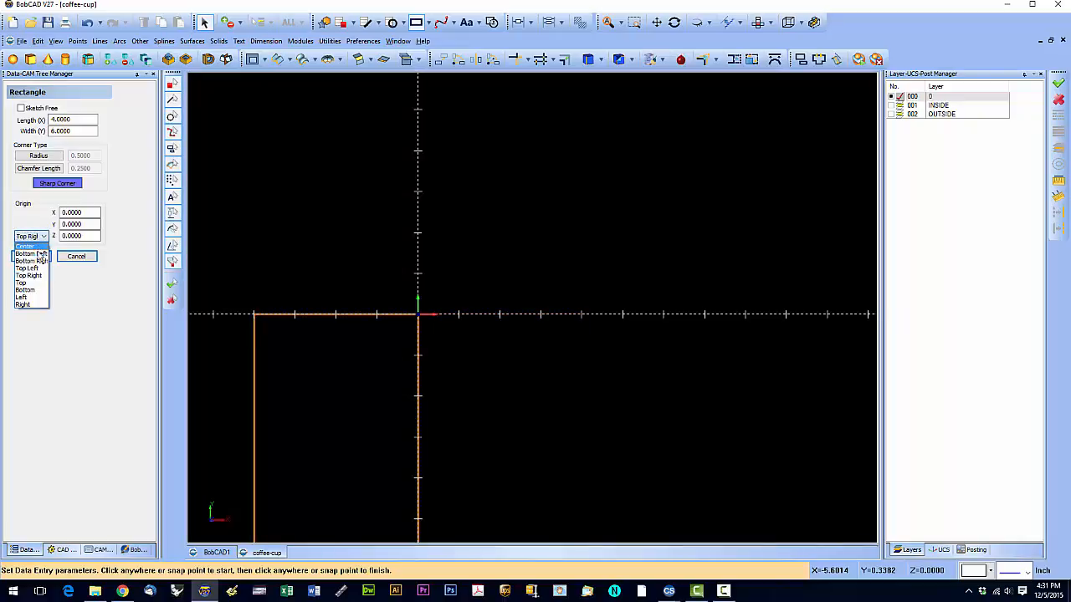
{"action": "left_click", "coordinate": [39, 255]}
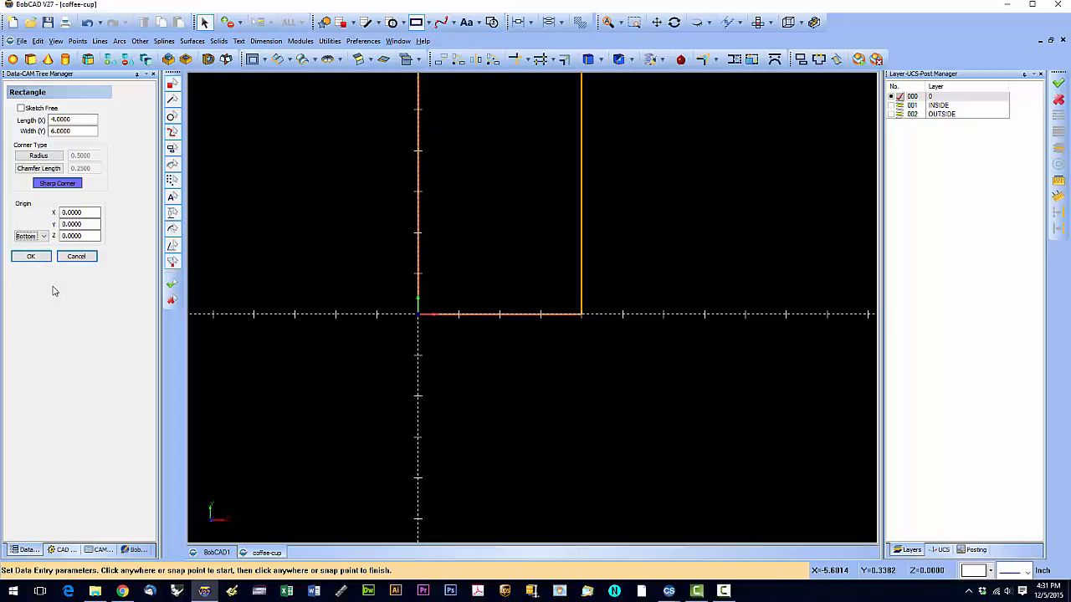
{"action": "left_click", "coordinate": [39, 259]}
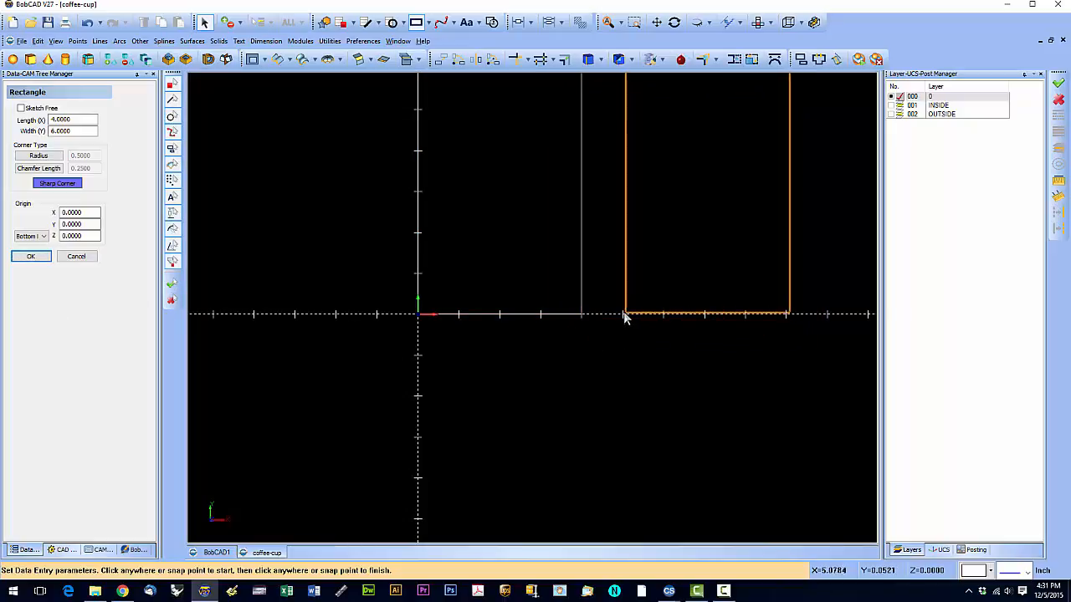
Step: Place three more 4 by 6 inch rectangles with bottom-left corners at about (4.9, 2.6), (9.9, 4.8) and (14.9, 7.3)
{"action": "scroll", "coordinate": [626, 316], "scroll_direction": "down", "scroll_amount": 3}
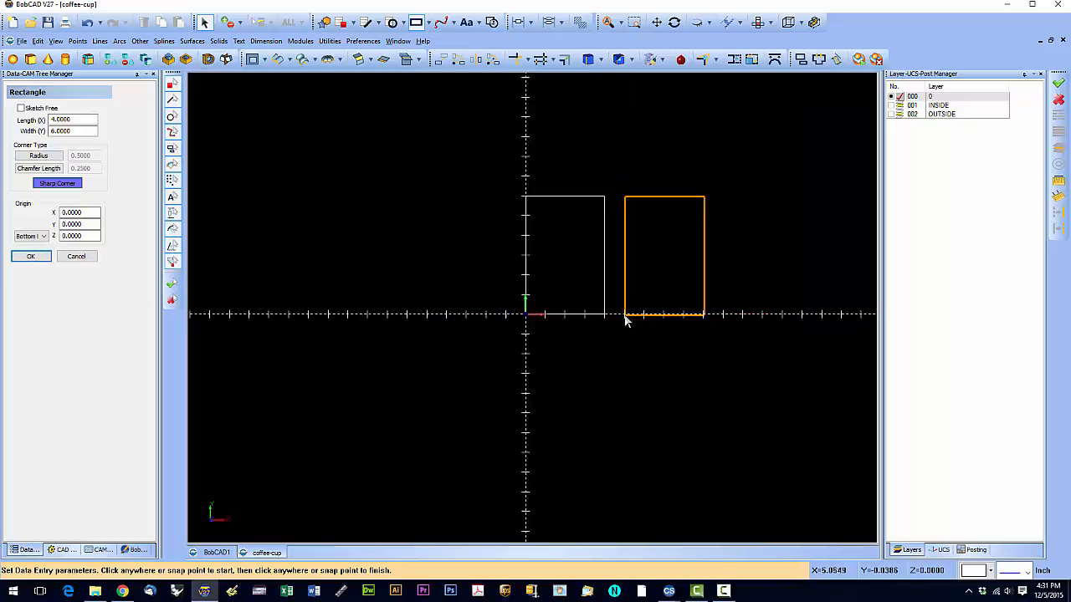
{"action": "left_click", "coordinate": [622, 272]}
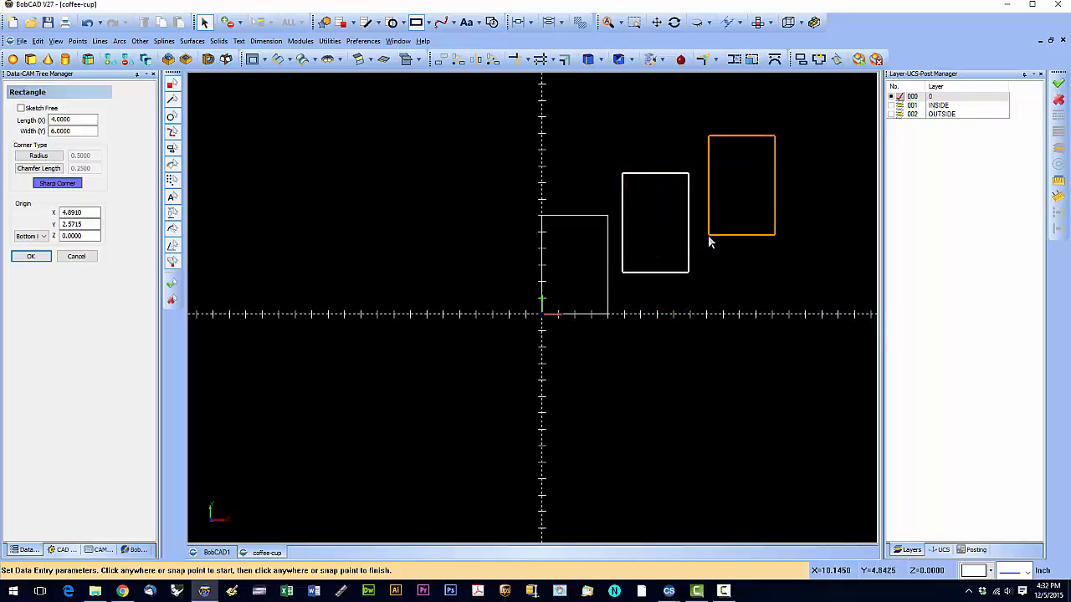
{"action": "left_click", "coordinate": [705, 235]}
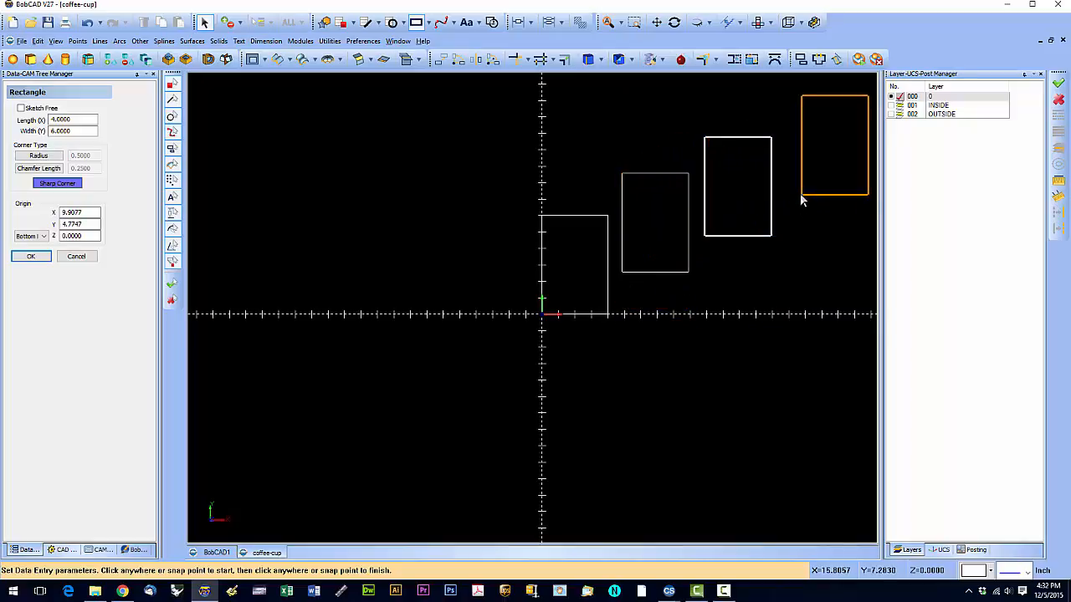
{"action": "left_click", "coordinate": [787, 193]}
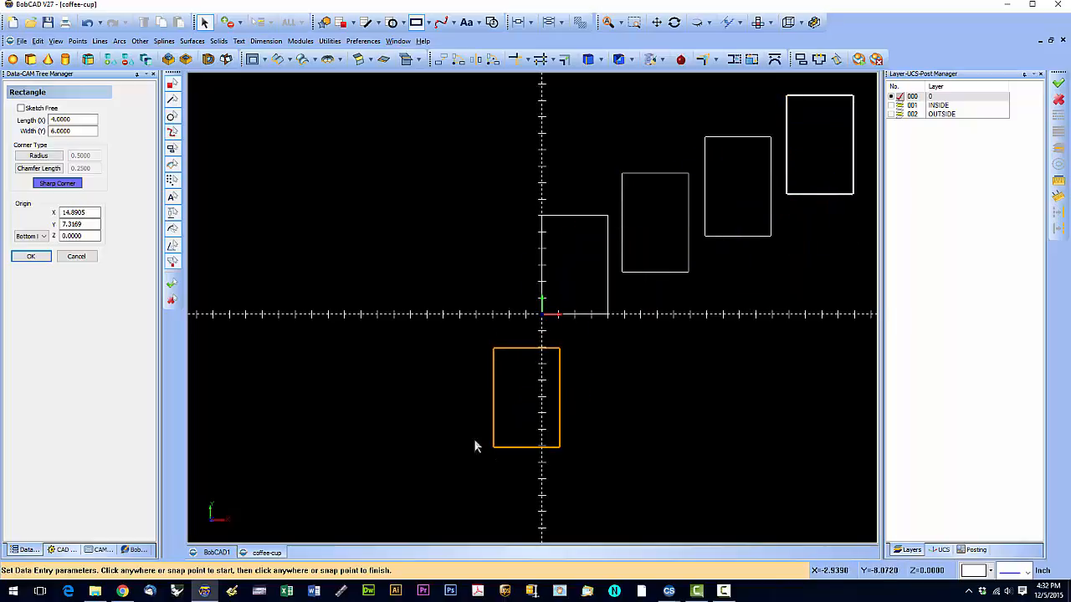
{"action": "left_click", "coordinate": [71, 258]}
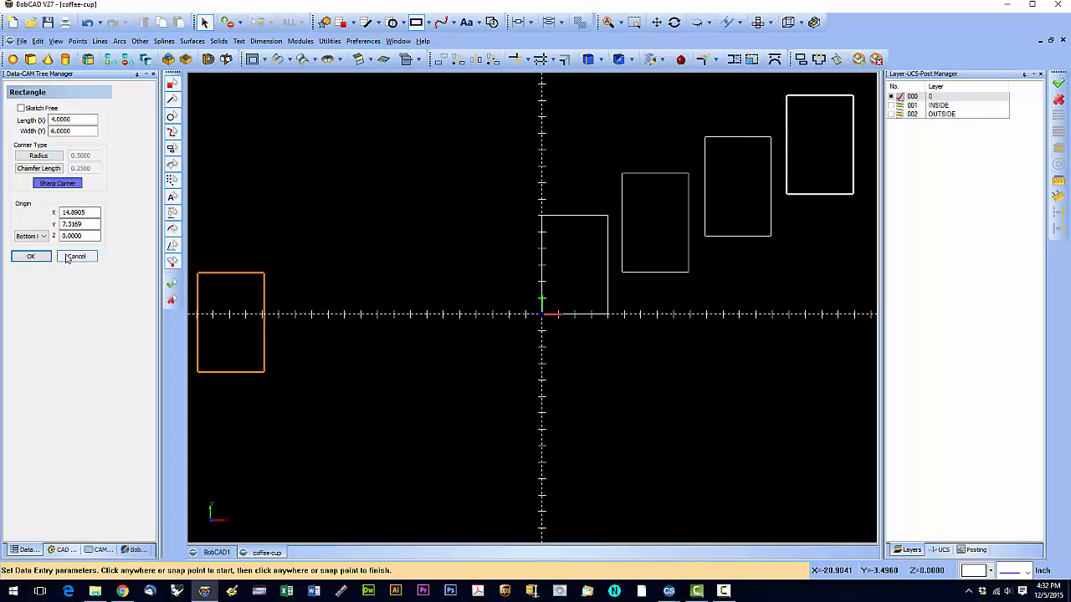
{"action": "left_click", "coordinate": [63, 257]}
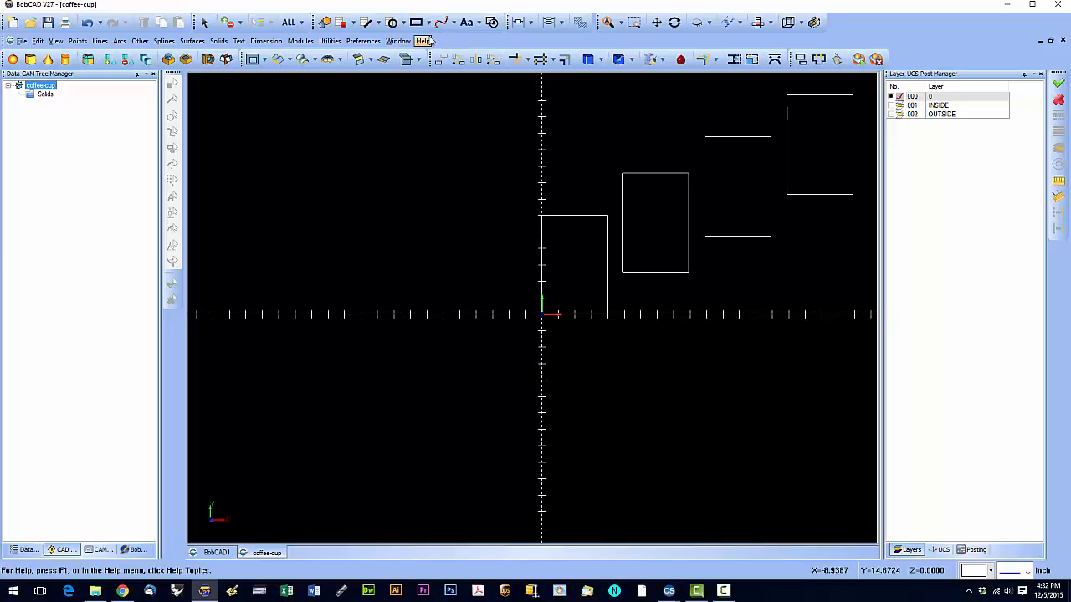
Step: Select all four rectangles and delete them
{"action": "left_click", "coordinate": [204, 22]}
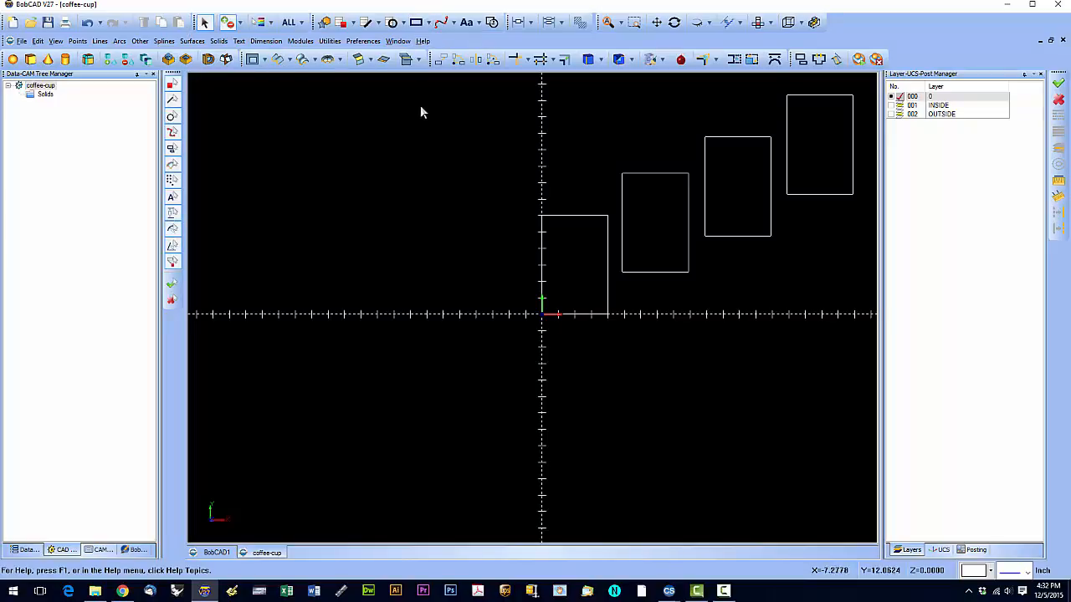
{"action": "left_click_drag", "start_coordinate": [442, 78], "coordinate": [861, 391]}
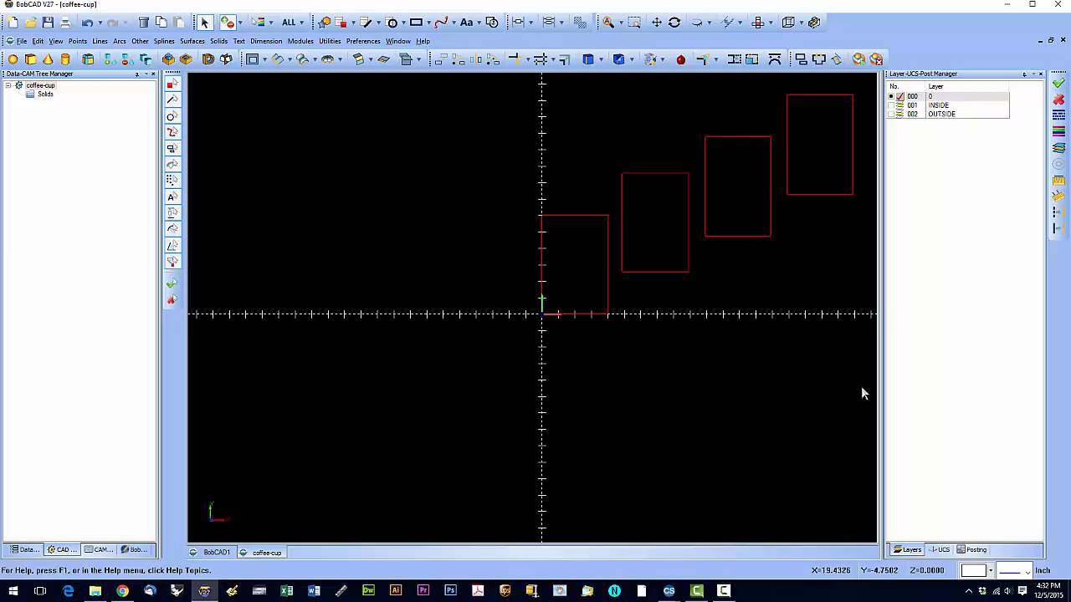
{"action": "key", "text": "Delete"}
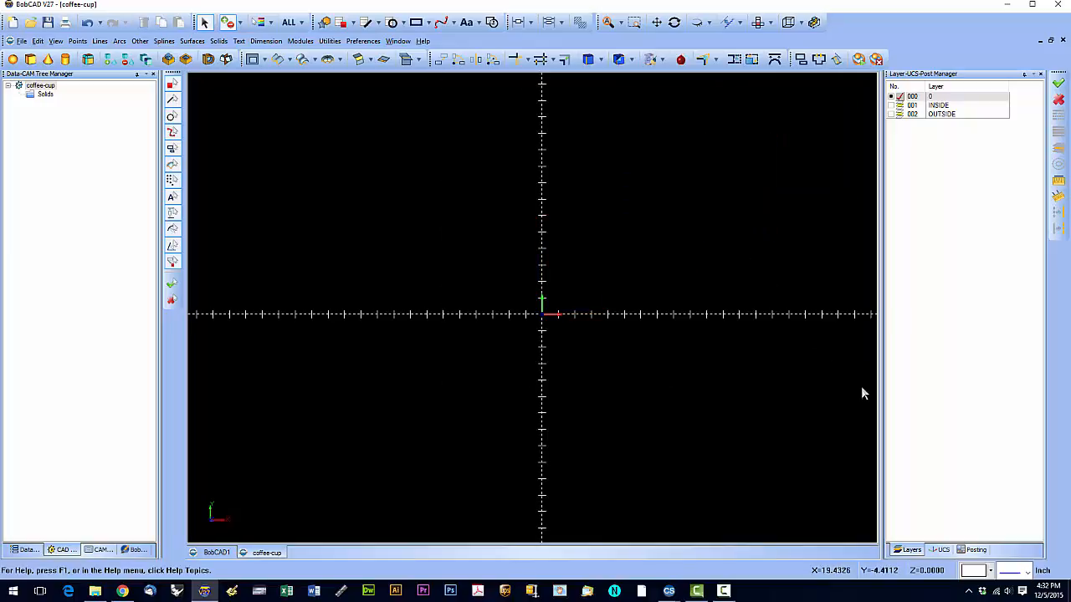
Step: Start a new ellipse with a 6 inch major axis and 2 inch minor axis, and set its end angle to 360 degrees
{"action": "left_click", "coordinate": [428, 23]}
{"action": "left_click", "coordinate": [432, 48]}
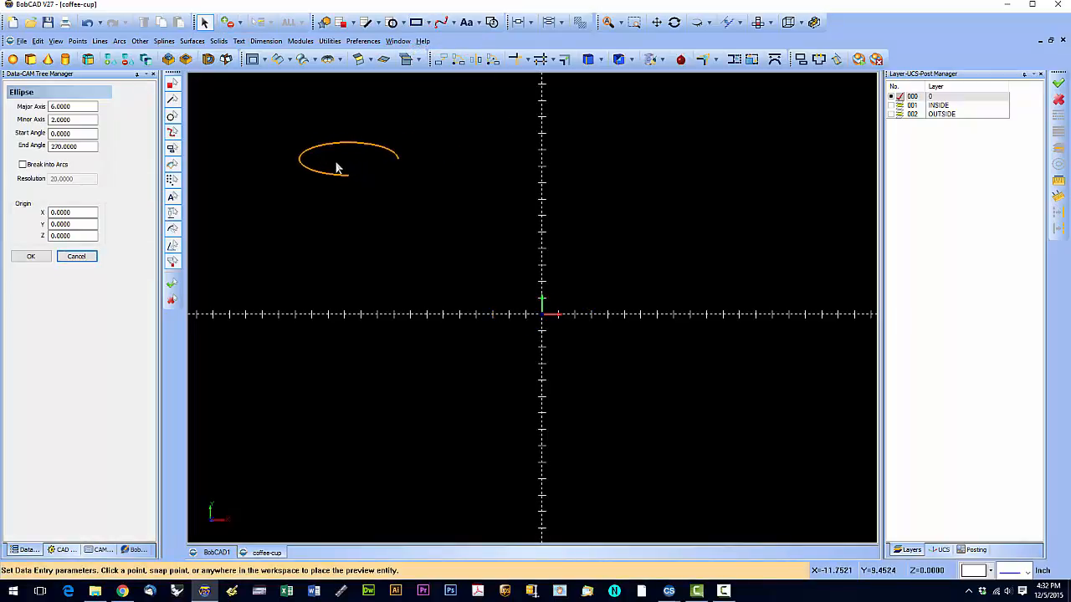
{"action": "left_click_drag", "start_coordinate": [91, 147], "coordinate": [6, 148]}
{"action": "type", "text": "360"}
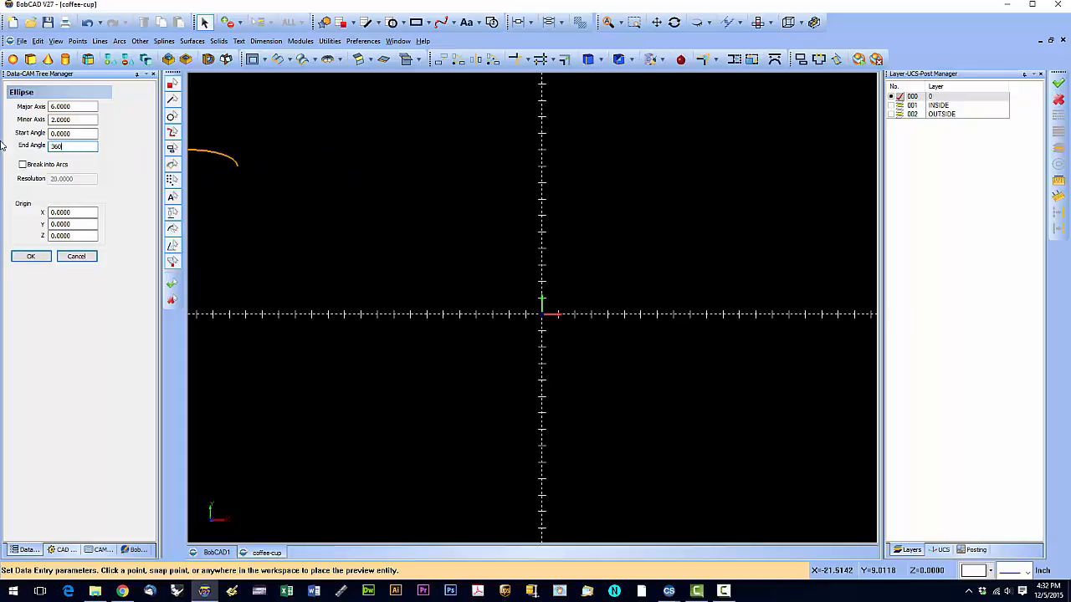
{"action": "key", "text": "Tab"}
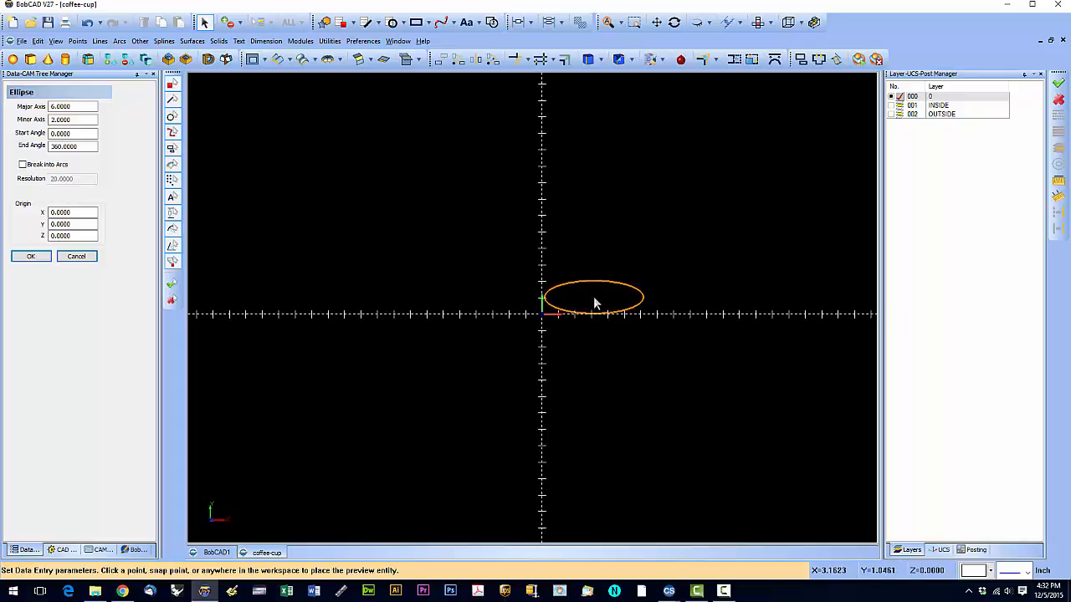
{"action": "scroll", "coordinate": [595, 304], "scroll_direction": "up", "scroll_amount": 3}
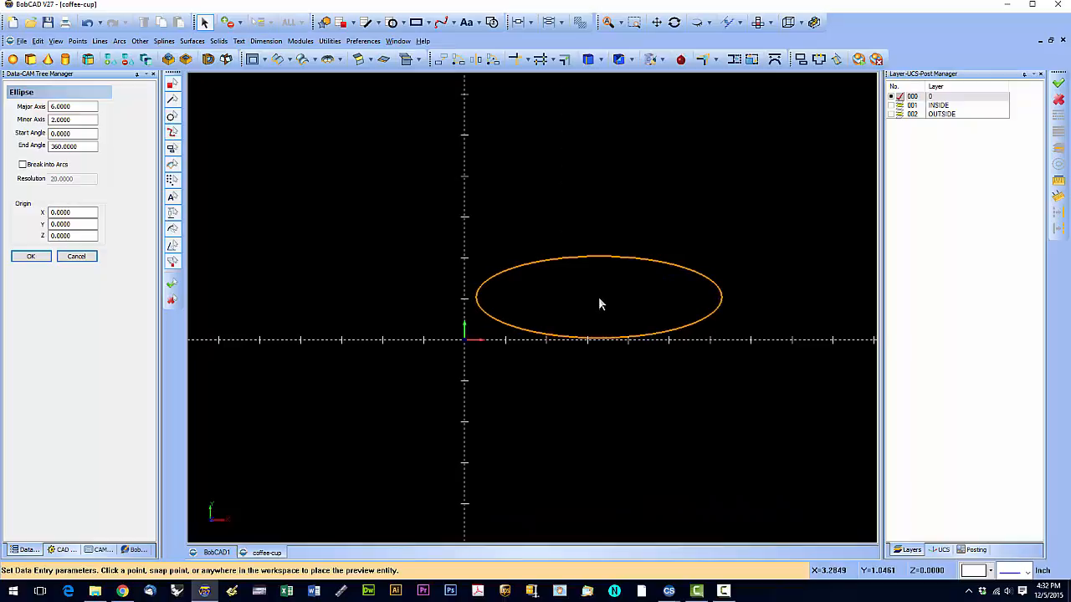
Step: Preview the ellipse as a circle by setting its minor axis to 6 inches
{"action": "left_click", "coordinate": [87, 120]}
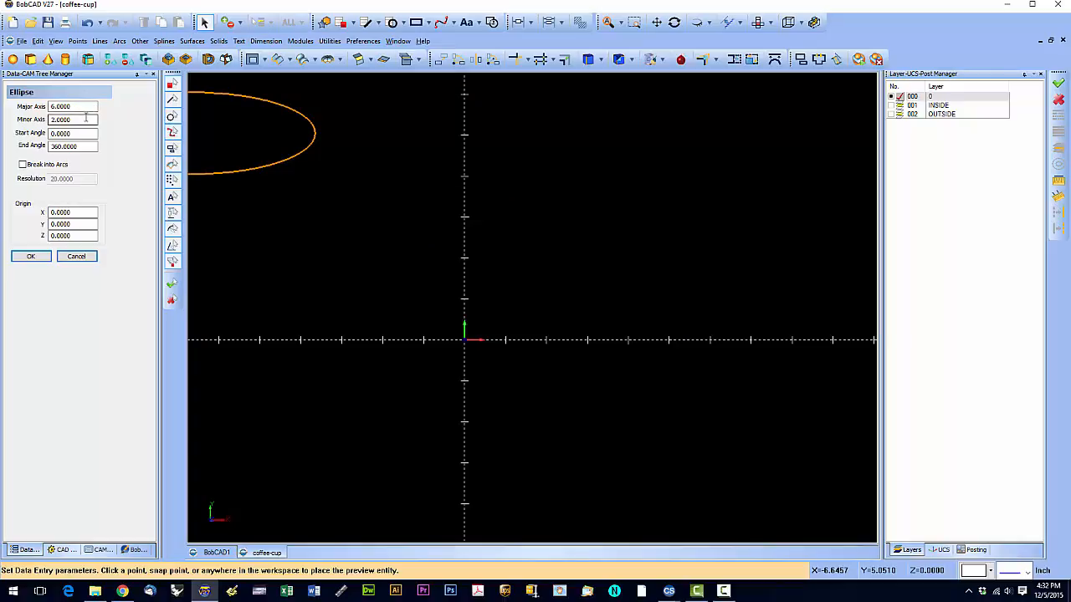
{"action": "left_click_drag", "start_coordinate": [80, 122], "coordinate": [44, 123]}
{"action": "type", "text": "6"}
{"action": "key", "text": "Tab"}
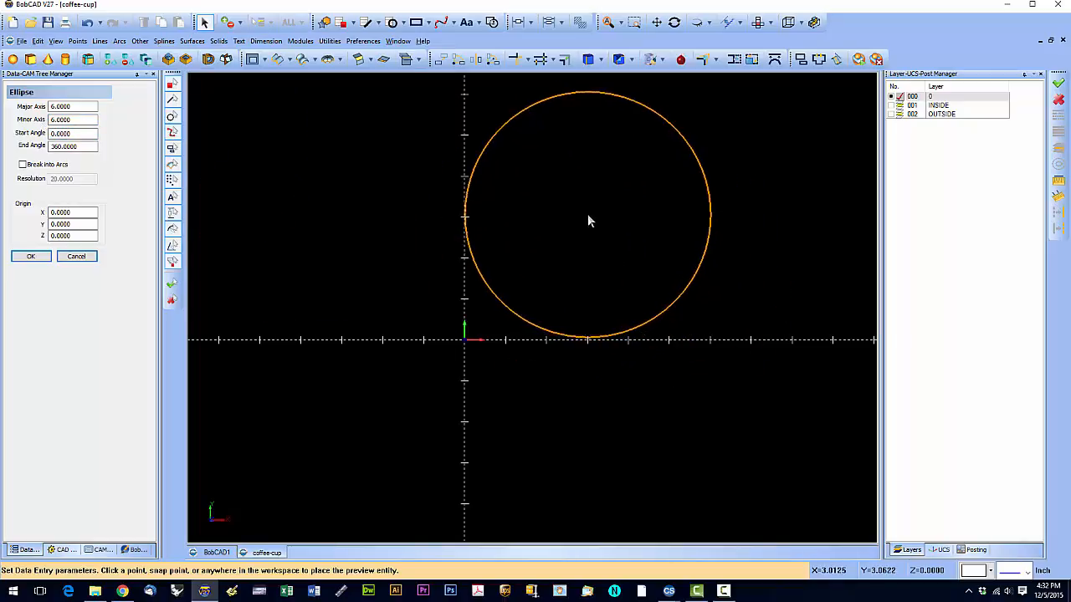
Step: Set the ellipse's minor axis to 3 inches and create it at origin X 0, Y 0
{"action": "left_click_drag", "start_coordinate": [74, 106], "coordinate": [22, 120]}
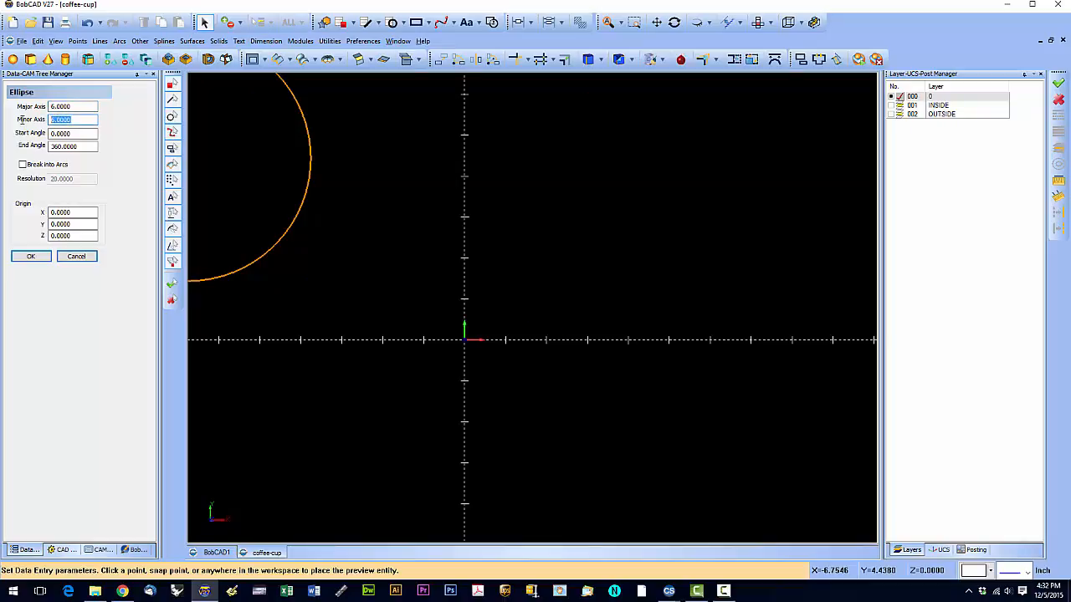
{"action": "type", "text": "3"}
{"action": "key", "text": "Tab"}
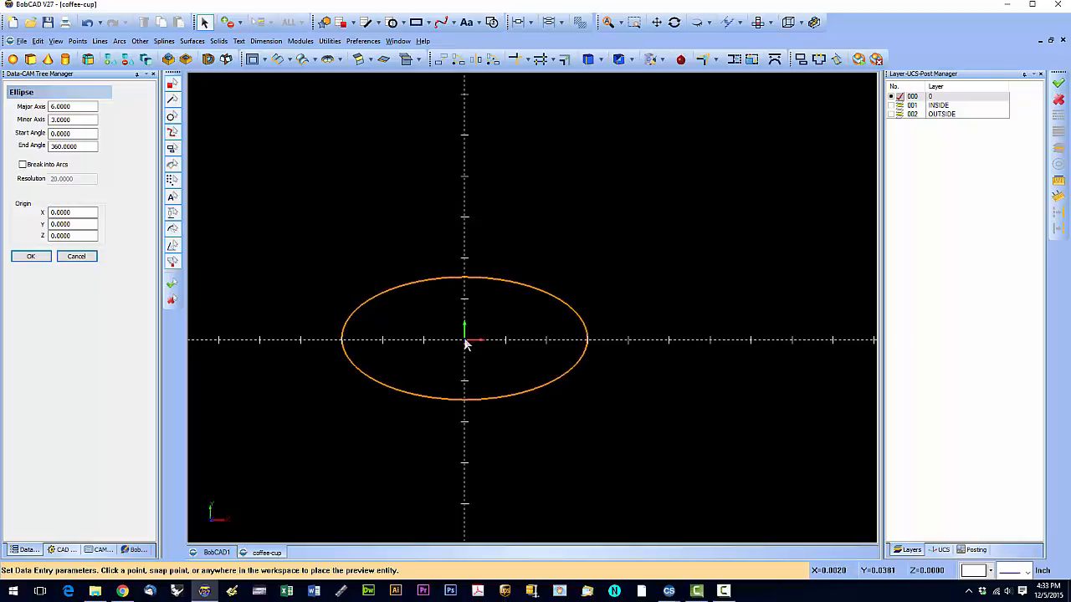
{"action": "left_click", "coordinate": [30, 257]}
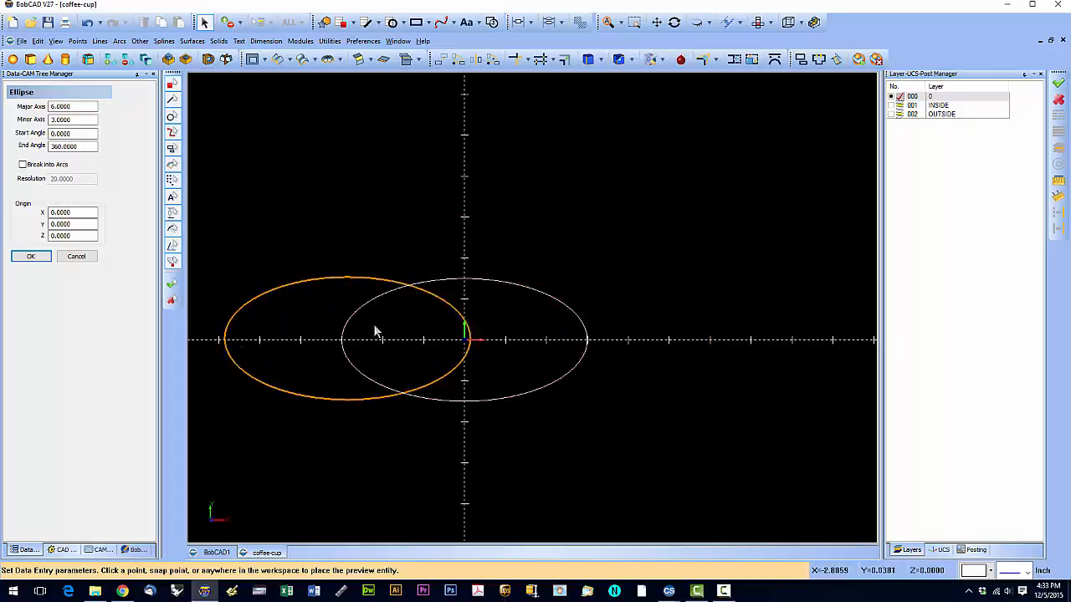
Step: Preview a further ellipse as a partial curve with end angles of 180 and 270 degrees
{"action": "left_click_drag", "start_coordinate": [84, 147], "coordinate": [26, 148]}
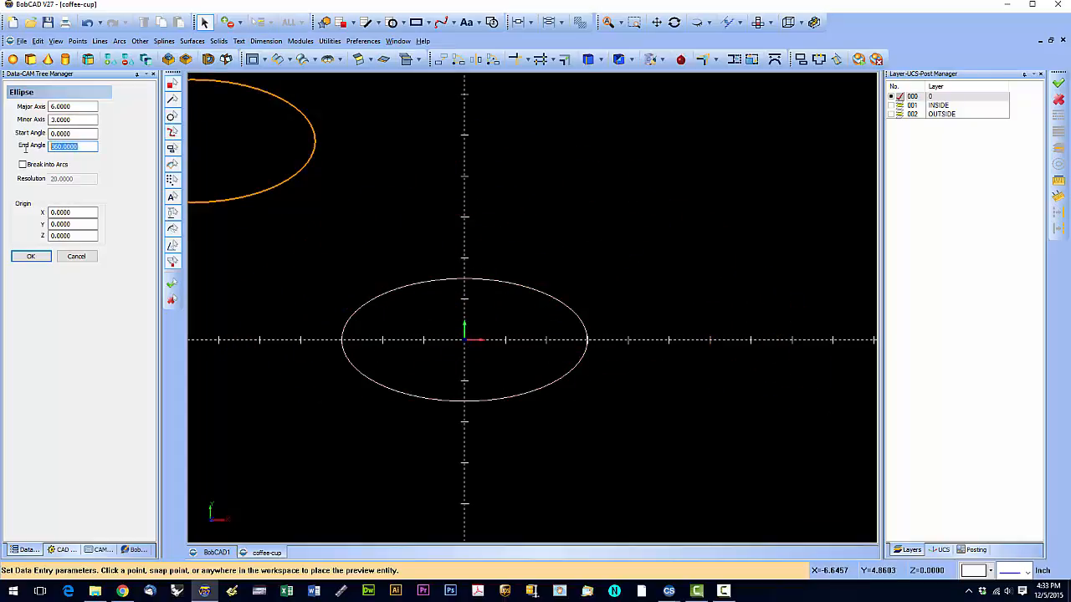
{"action": "type", "text": "180"}
{"action": "key", "text": "Tab"}
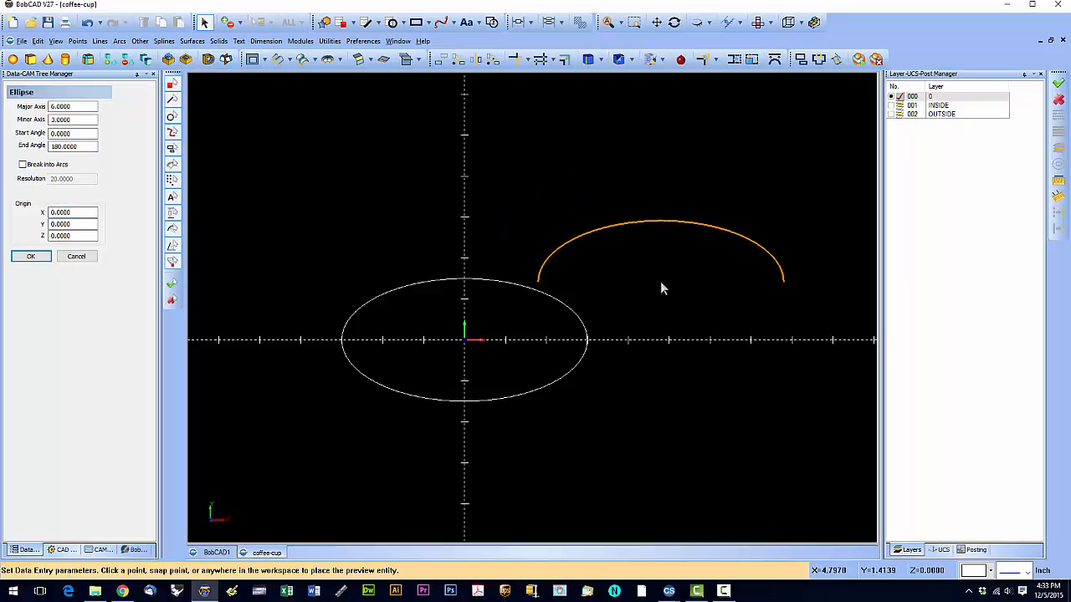
{"action": "left_click", "coordinate": [86, 148]}
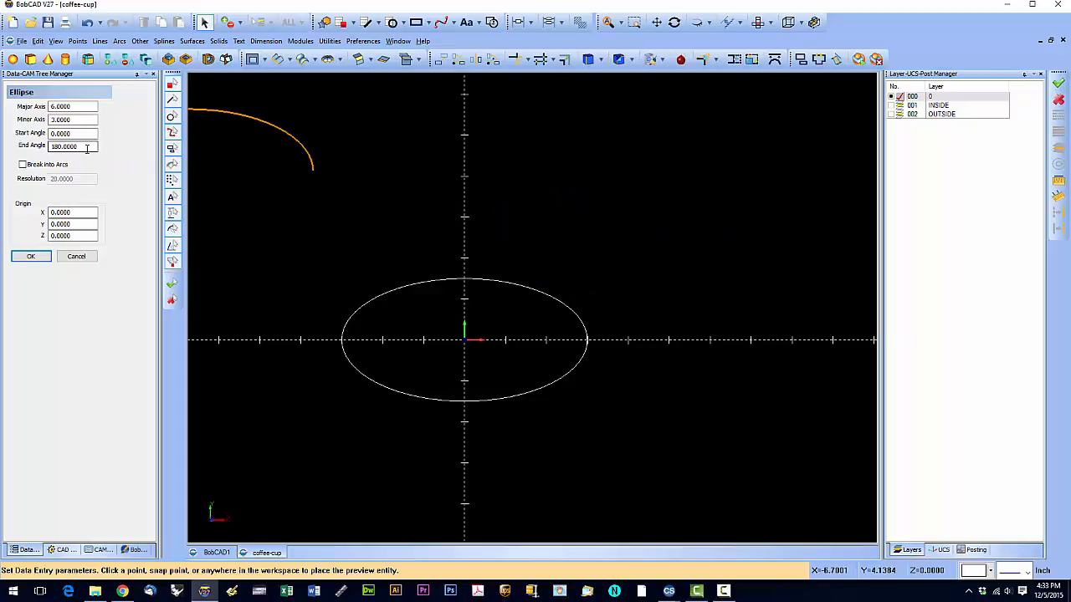
{"action": "left_click_drag", "start_coordinate": [86, 148], "coordinate": [28, 141]}
{"action": "type", "text": "270"}
{"action": "key", "text": "Tab"}
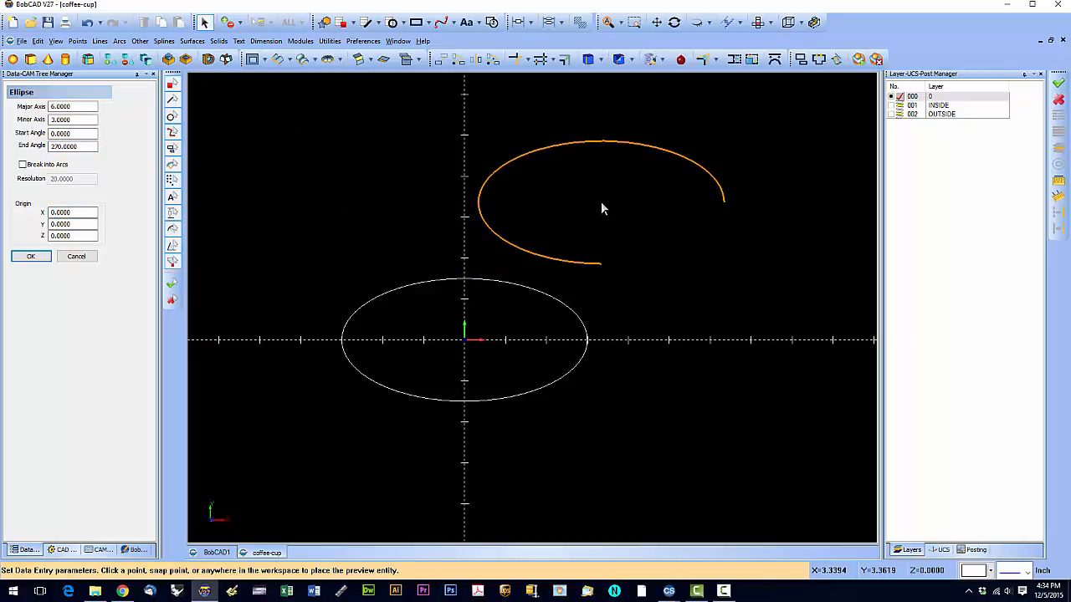
Step: Preview the ellipse with end angle 360 and start angle 180 degrees, and exit the Ellipse command without creating it
{"action": "left_click", "coordinate": [89, 147]}
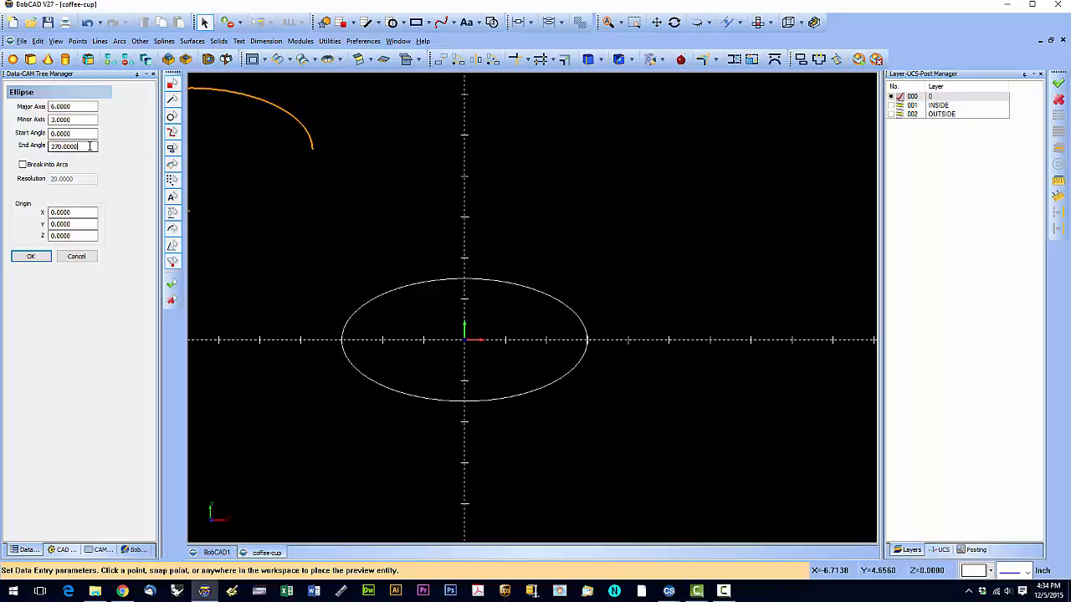
{"action": "left_click_drag", "start_coordinate": [90, 146], "coordinate": [13, 150]}
{"action": "type", "text": "360"}
{"action": "left_click_drag", "start_coordinate": [90, 134], "coordinate": [2, 138]}
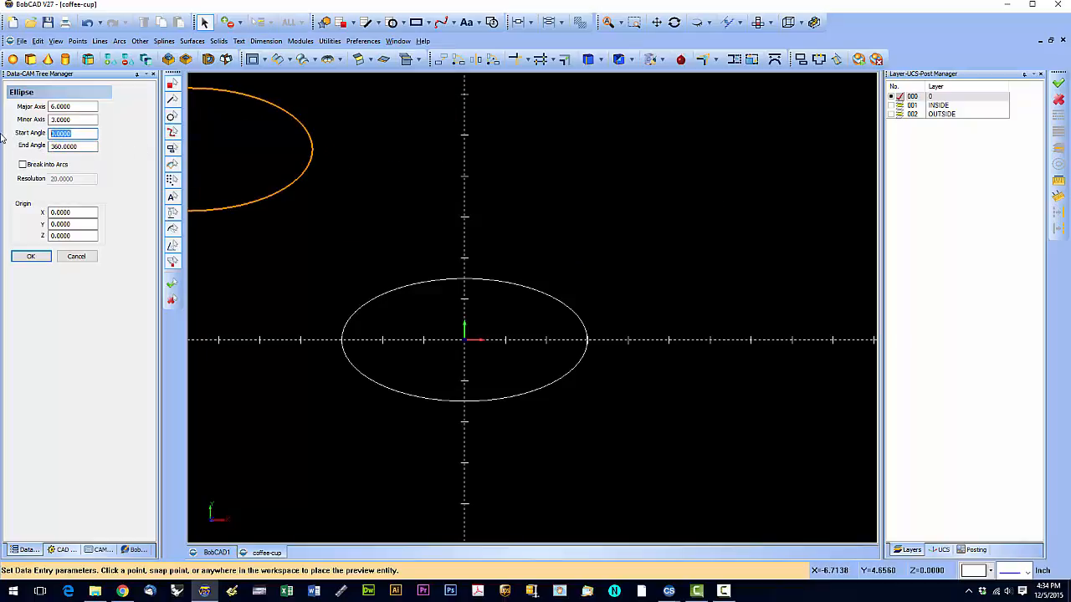
{"action": "type", "text": "180"}
{"action": "key", "text": "Tab"}
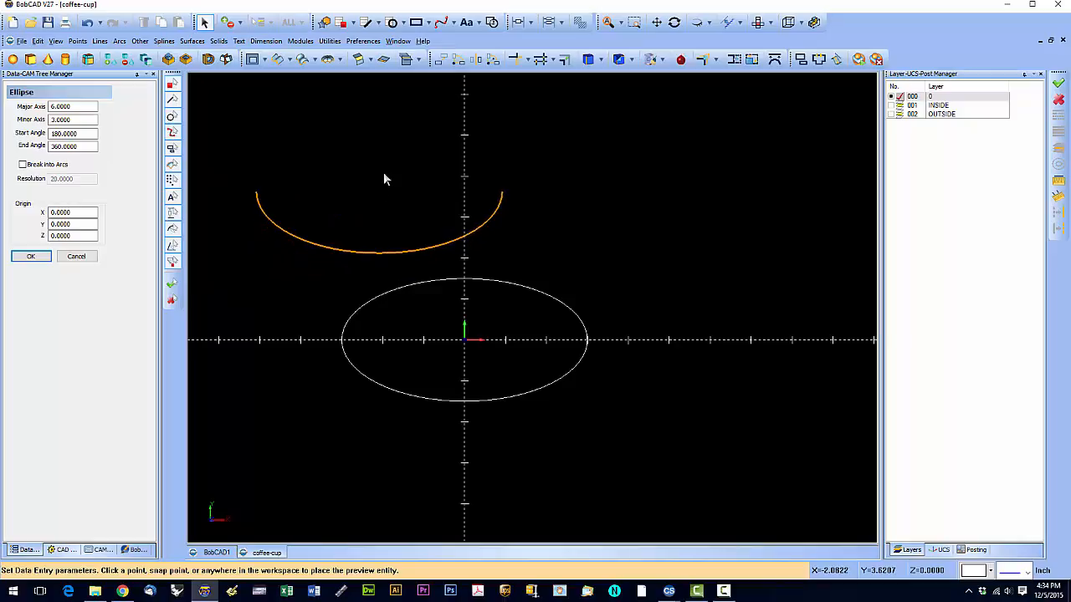
{"action": "left_click", "coordinate": [76, 256]}
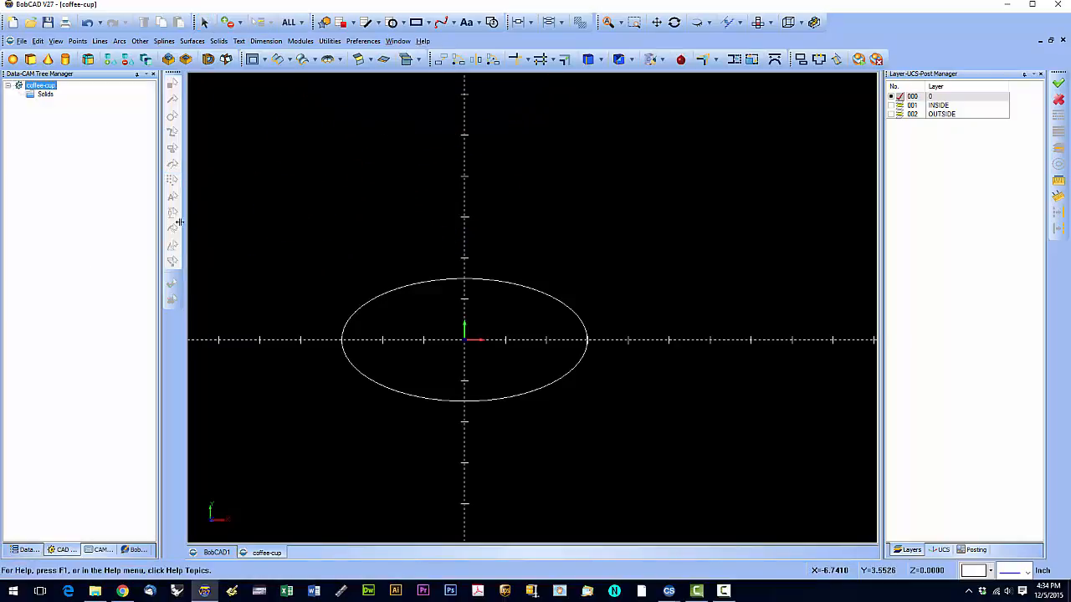
Step: Select the ellipse centred on the origin and delete it
{"action": "left_click", "coordinate": [428, 23]}
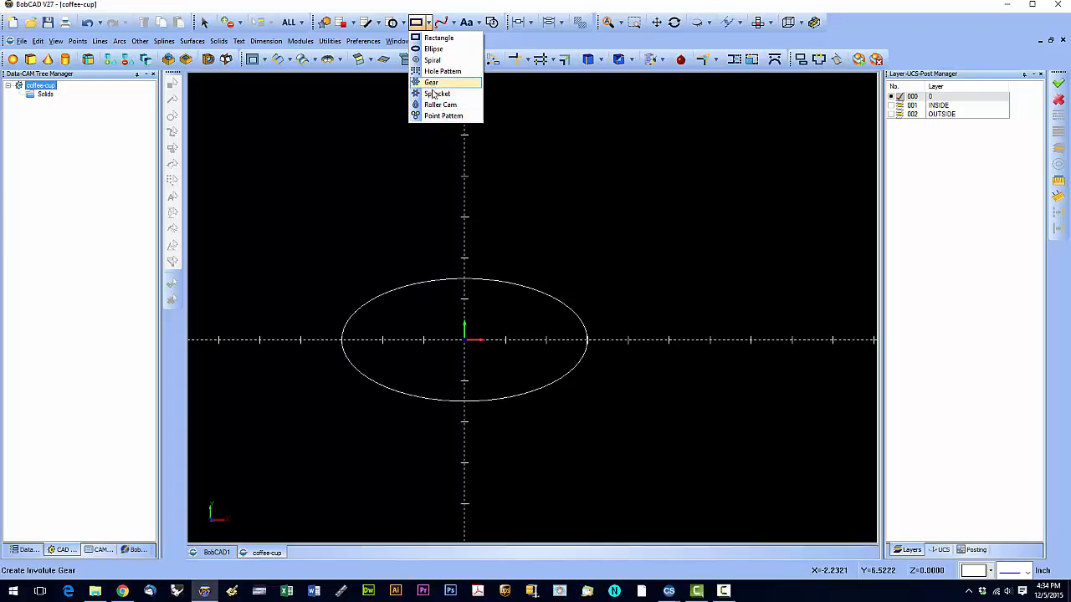
{"action": "left_click", "coordinate": [279, 95]}
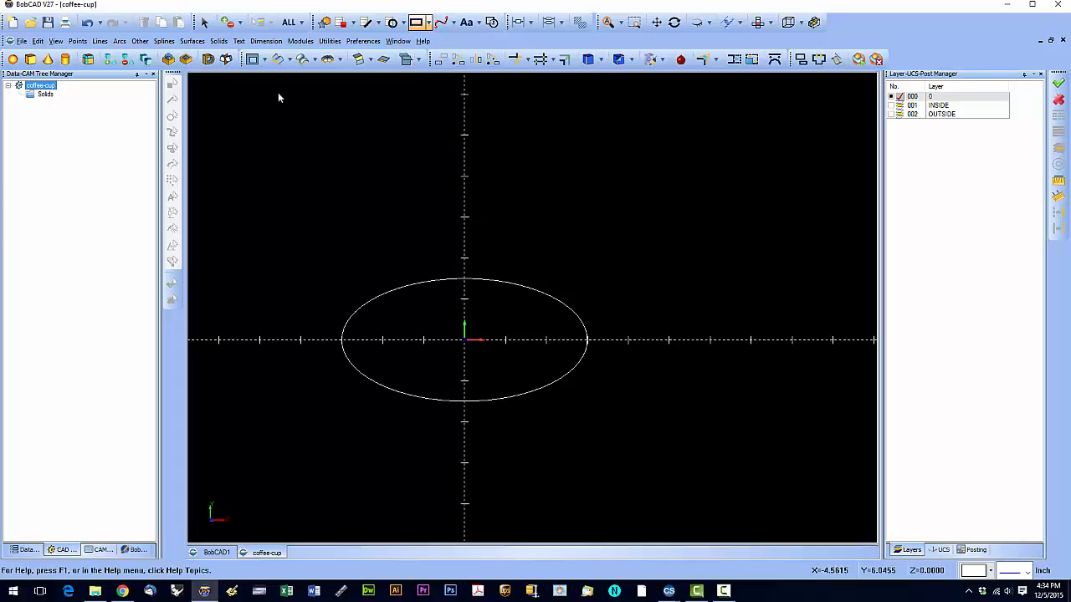
{"action": "left_click", "coordinate": [205, 23]}
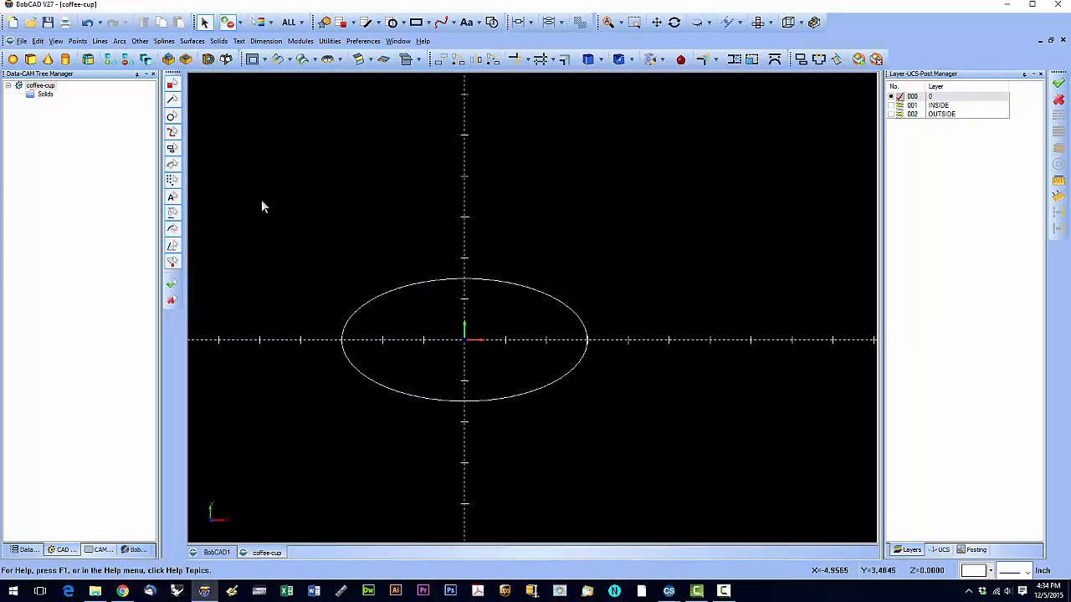
{"action": "left_click_drag", "start_coordinate": [265, 211], "coordinate": [676, 493]}
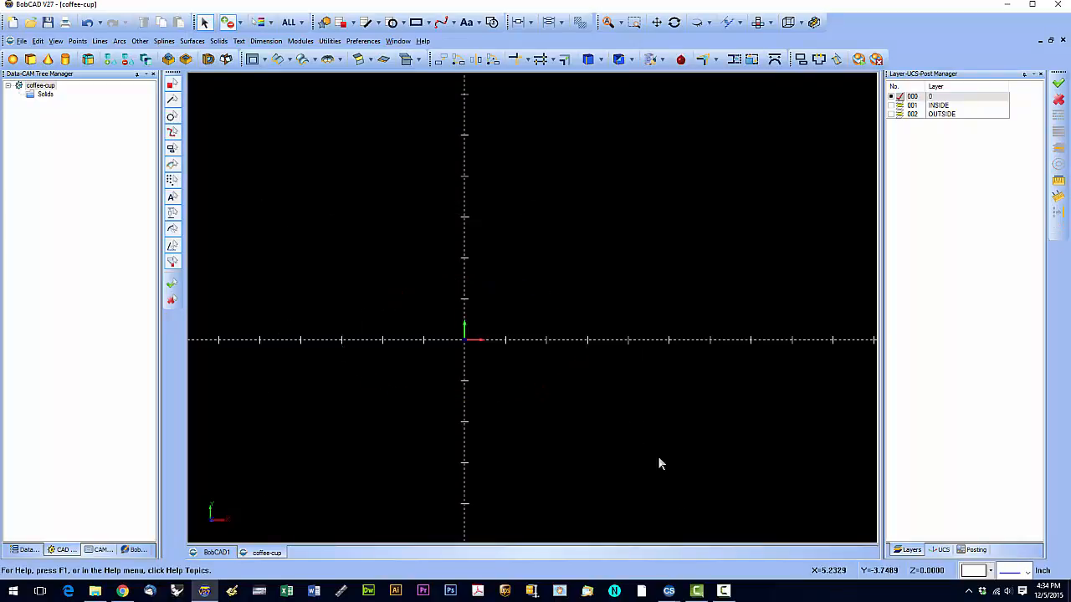
{"action": "key", "text": "Delete"}
Step: Preview the Gear shape with its default parameters at the origin, and exit the command without creating it
{"action": "left_click", "coordinate": [393, 23]}
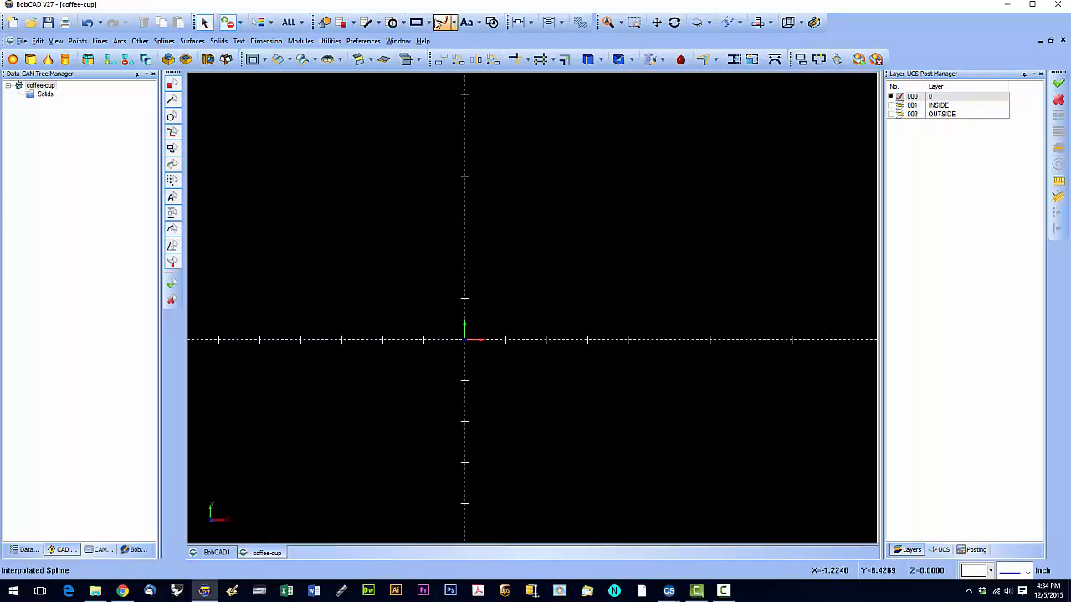
{"action": "left_click", "coordinate": [429, 23]}
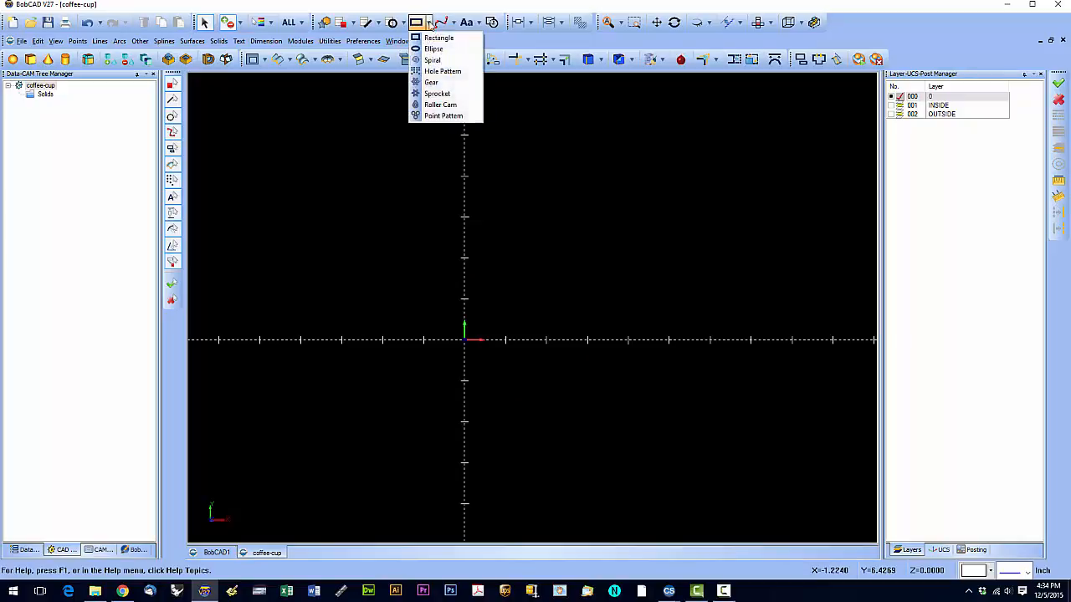
{"action": "left_click", "coordinate": [429, 85]}
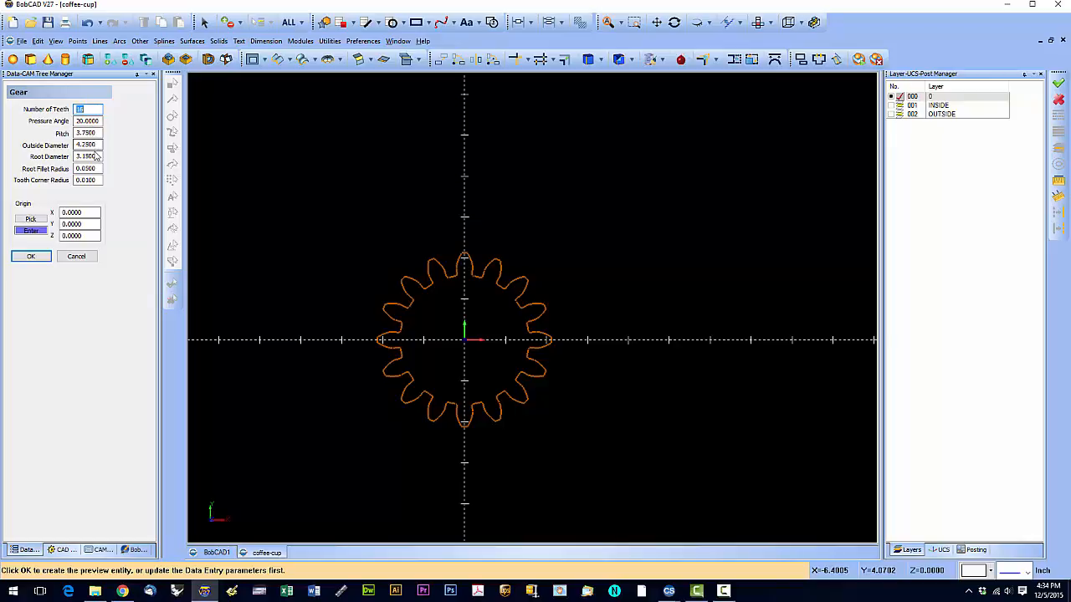
{"action": "left_click", "coordinate": [76, 256]}
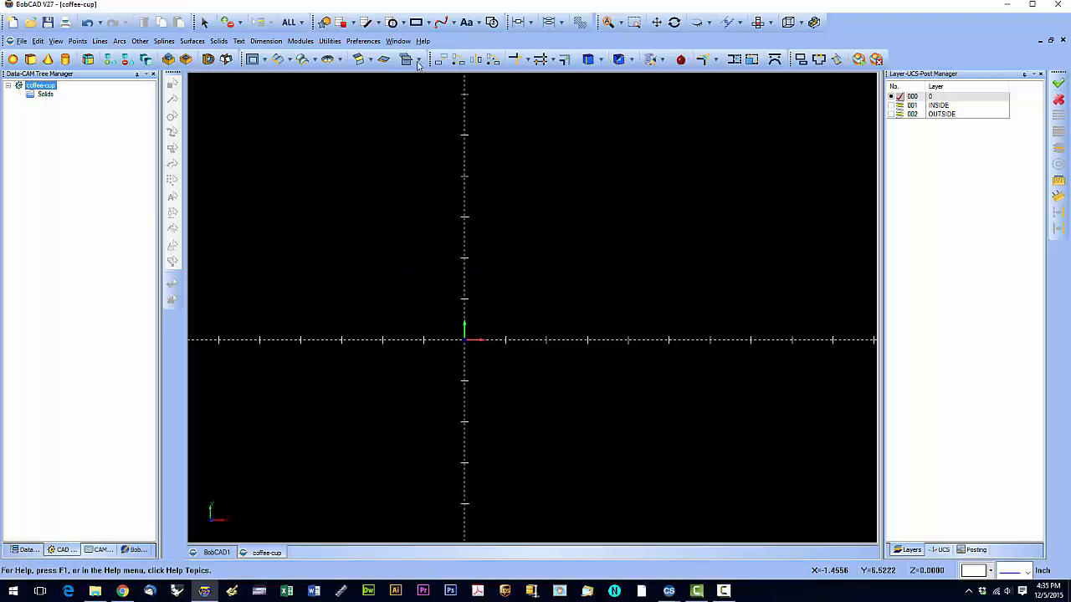
Step: Preview the Sprocket shape with its default teeth, pitch, roller and bore settings, and exit without creating it
{"action": "left_click", "coordinate": [429, 23]}
{"action": "left_click", "coordinate": [437, 93]}
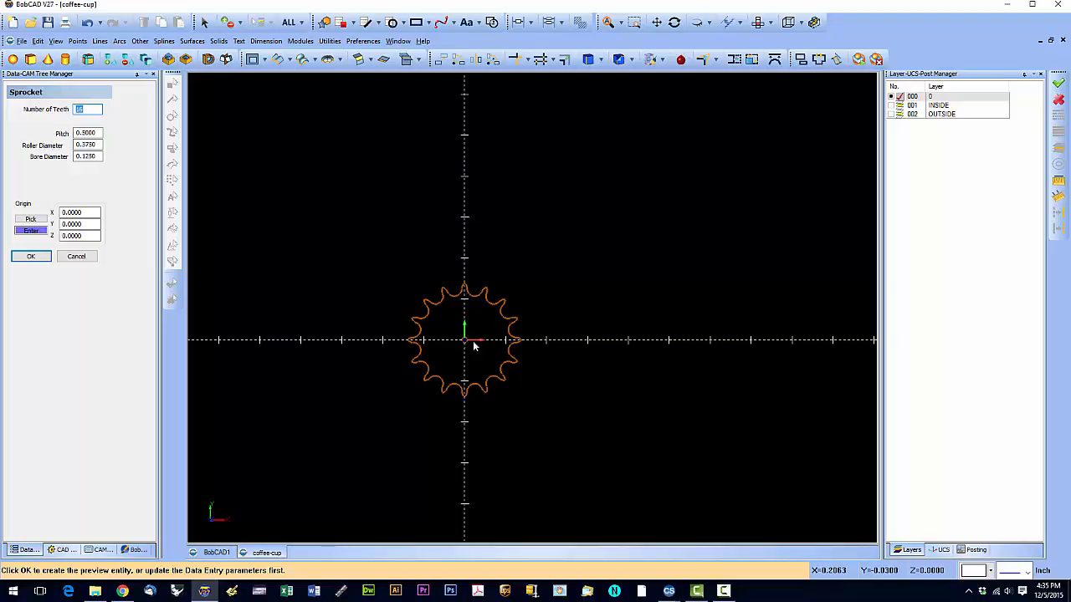
{"action": "left_click", "coordinate": [83, 258]}
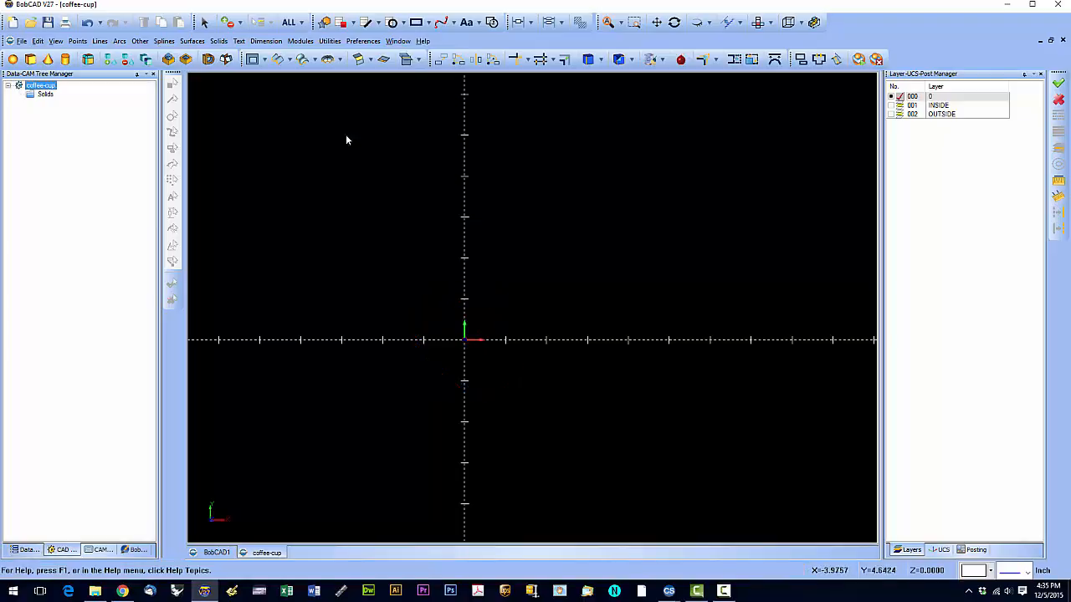
Step: Start a Roller Cam with the default radii to view its displacement diagram settings, and close them without creating the cam
{"action": "left_click", "coordinate": [429, 25]}
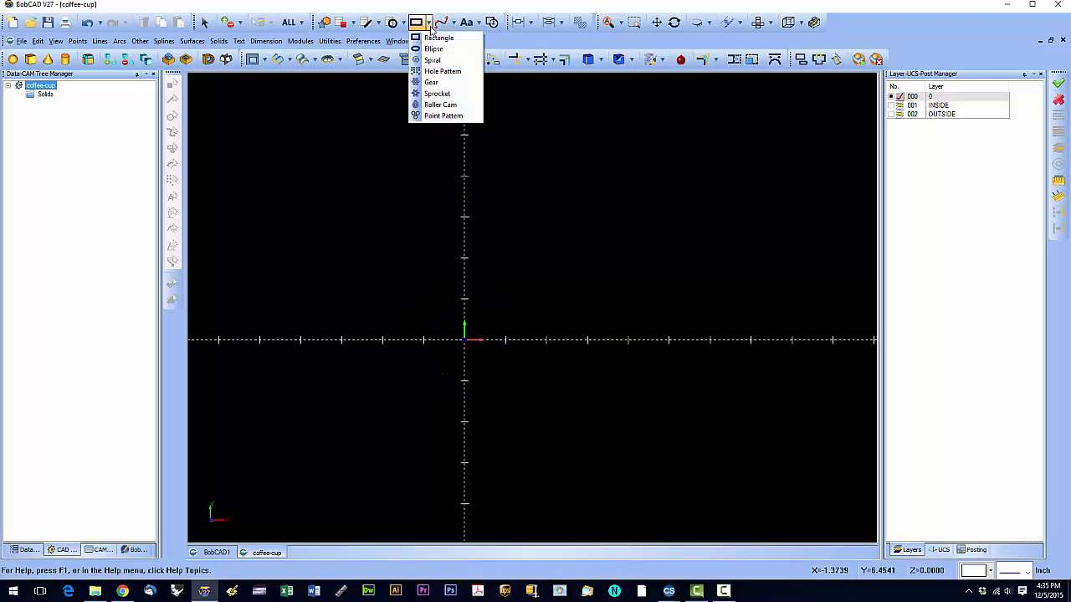
{"action": "left_click", "coordinate": [443, 106]}
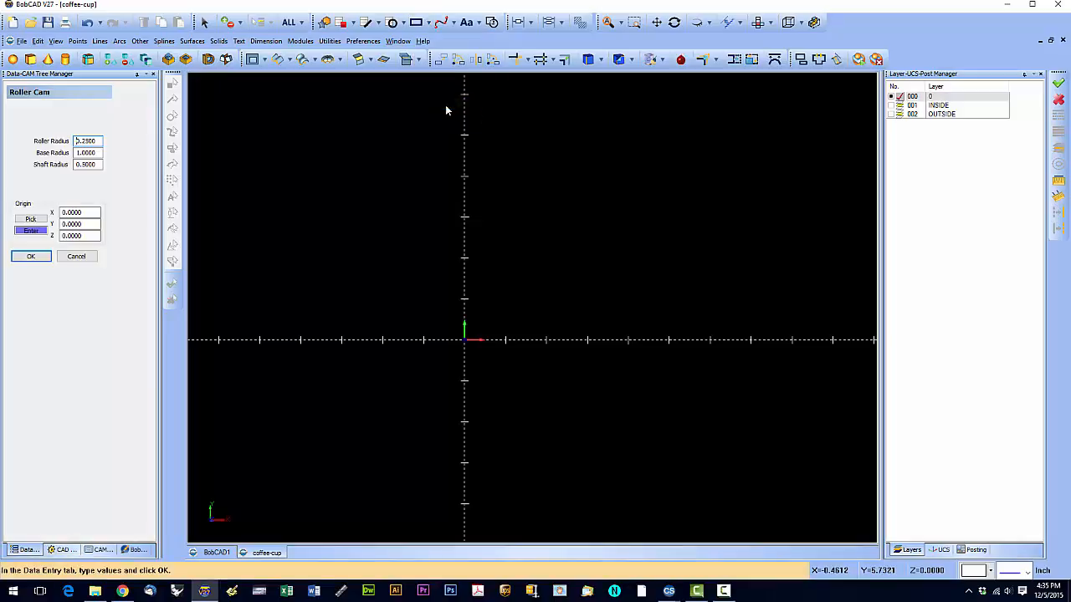
{"action": "left_click", "coordinate": [31, 257]}
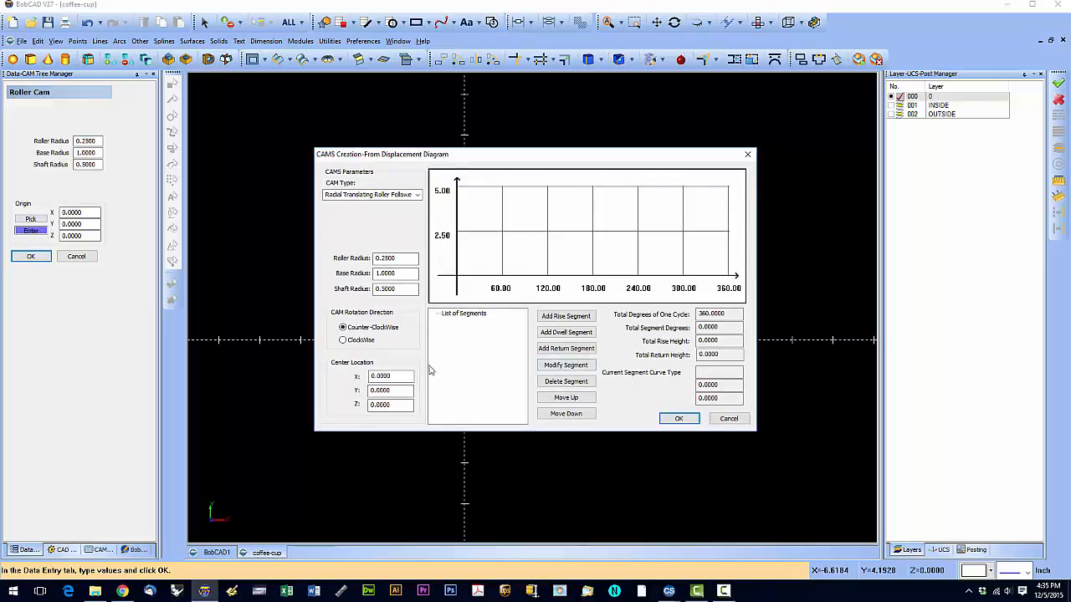
{"action": "left_click", "coordinate": [731, 420]}
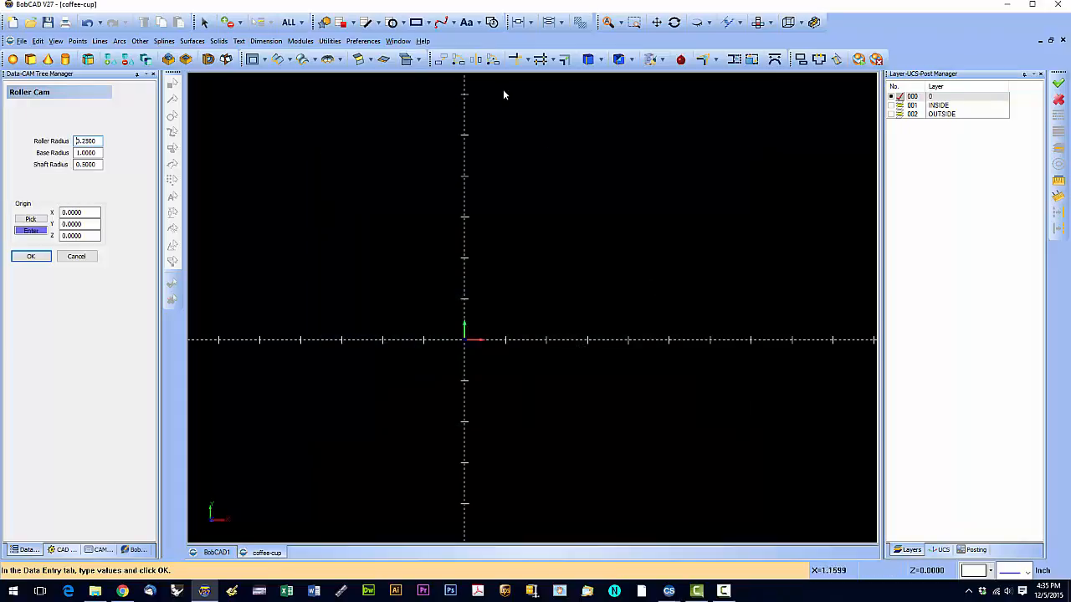
{"action": "left_click", "coordinate": [429, 23]}
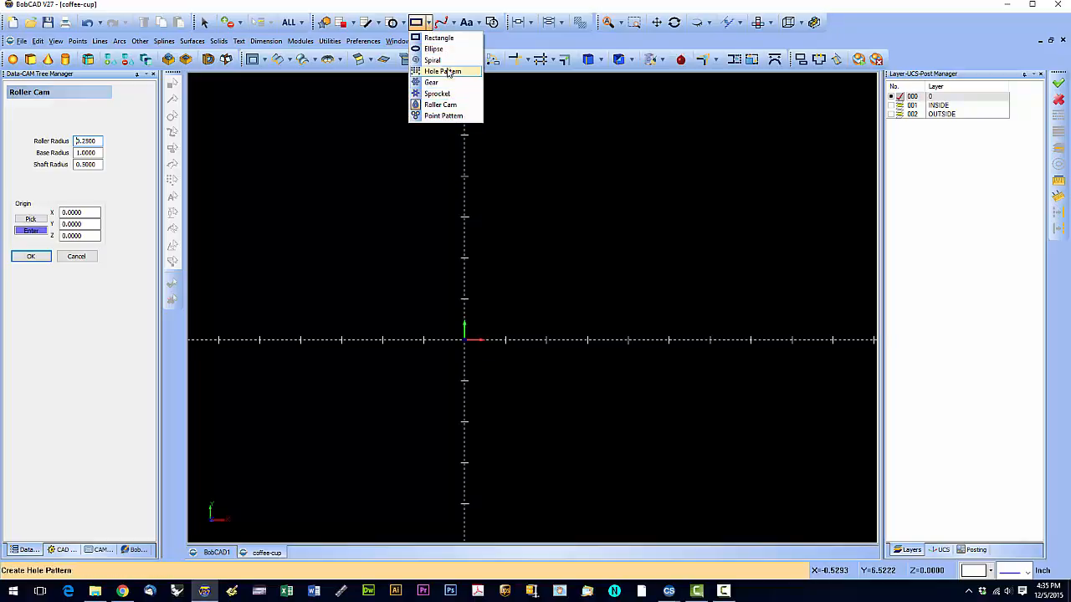
{"action": "left_click", "coordinate": [521, 44]}
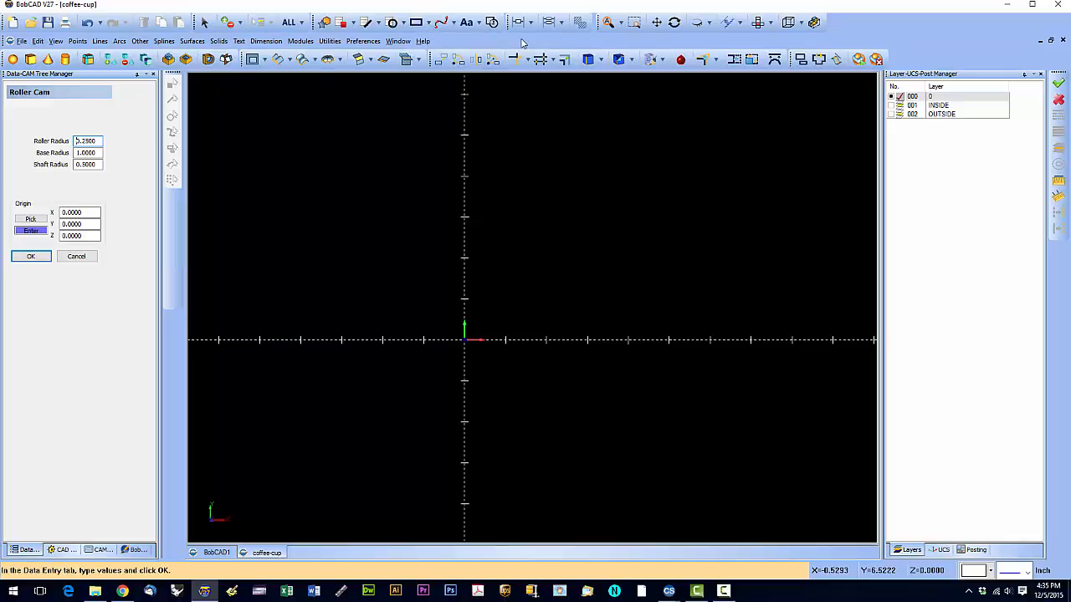